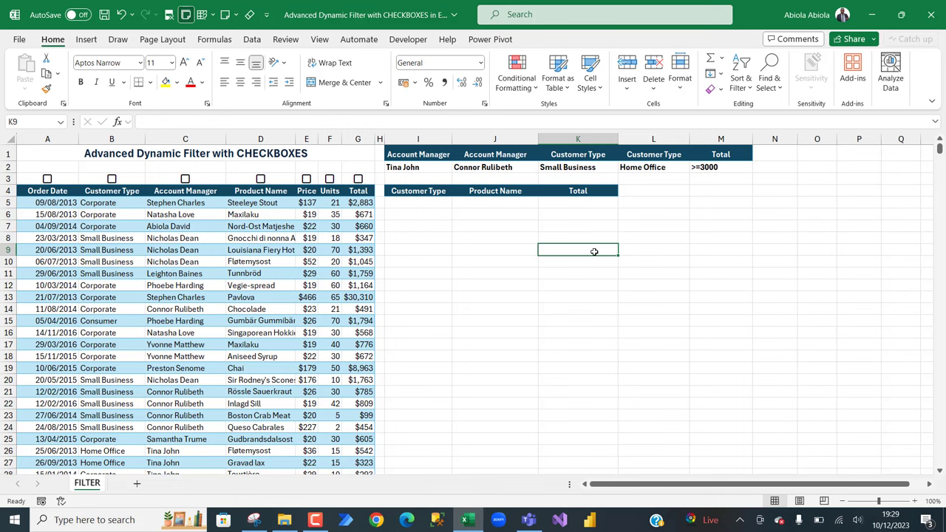
- Check the name of the source table and review the filter criteria in I2:M2
left_click(86, 40)
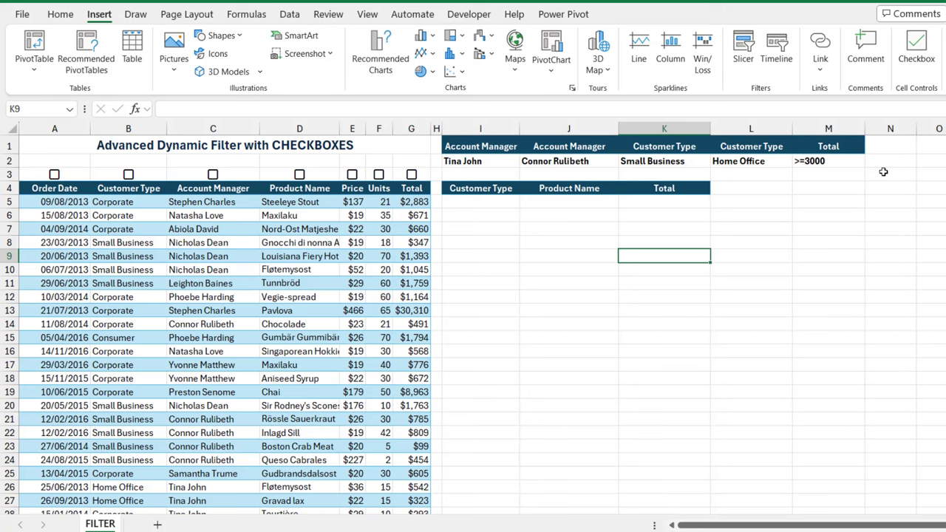
left_click(255, 244)
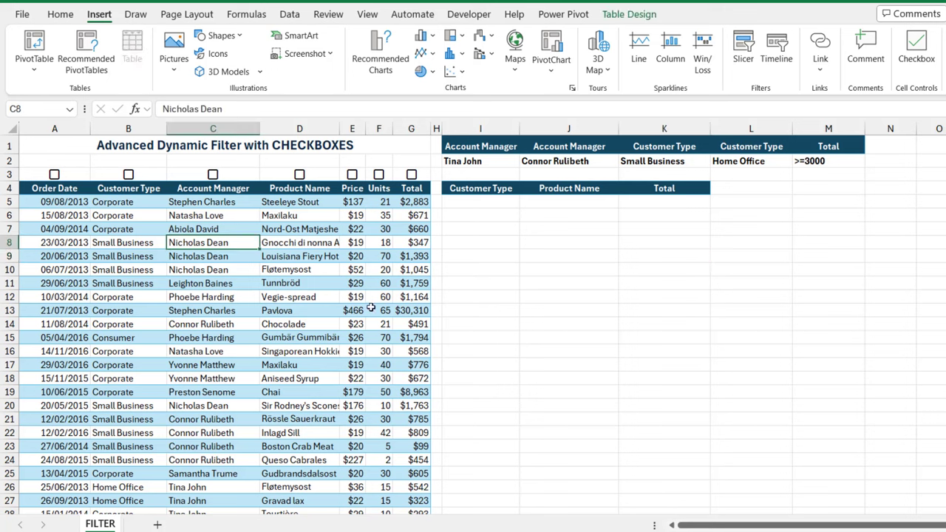
left_click(238, 269)
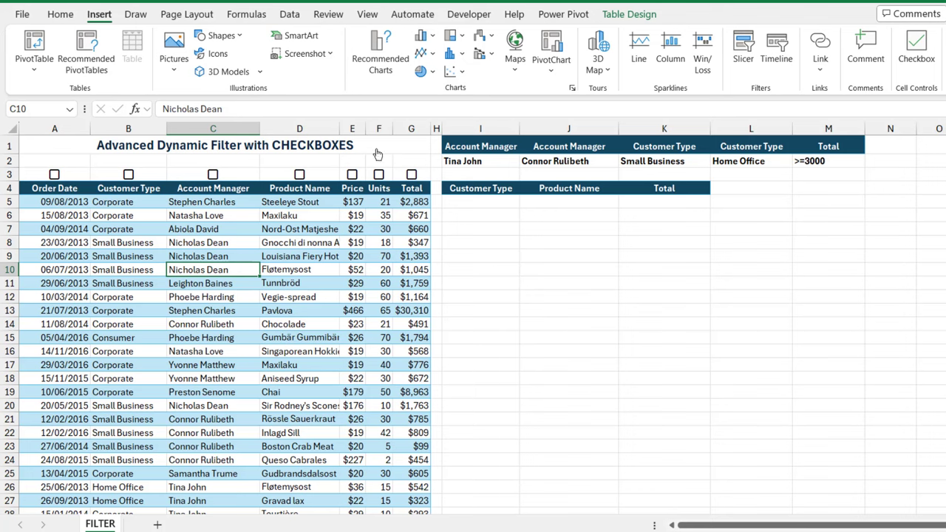
left_click(633, 17)
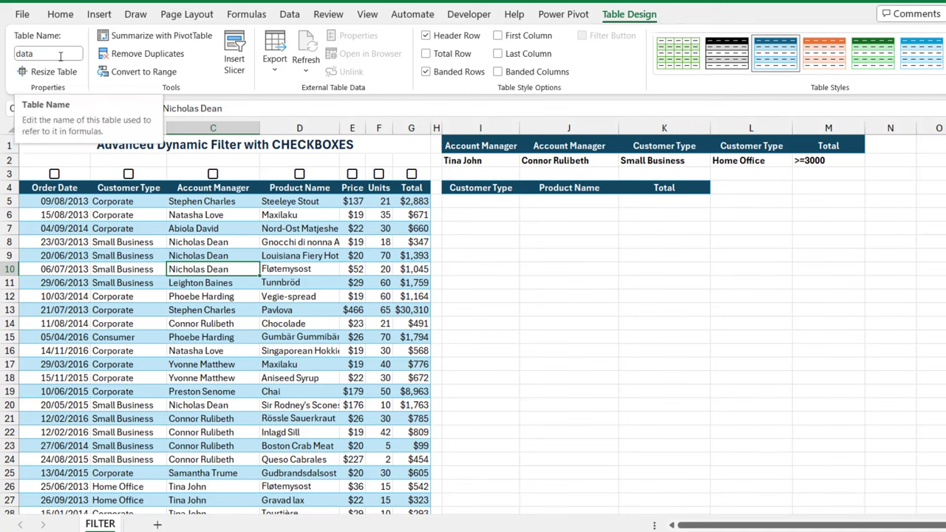
left_click(526, 241)
left_click_drag(456, 161, 813, 160)
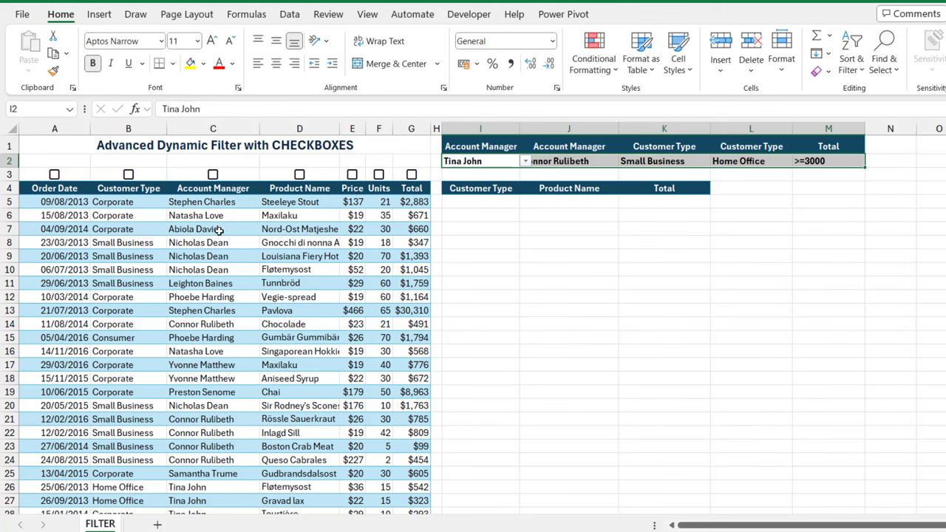
left_click(137, 256)
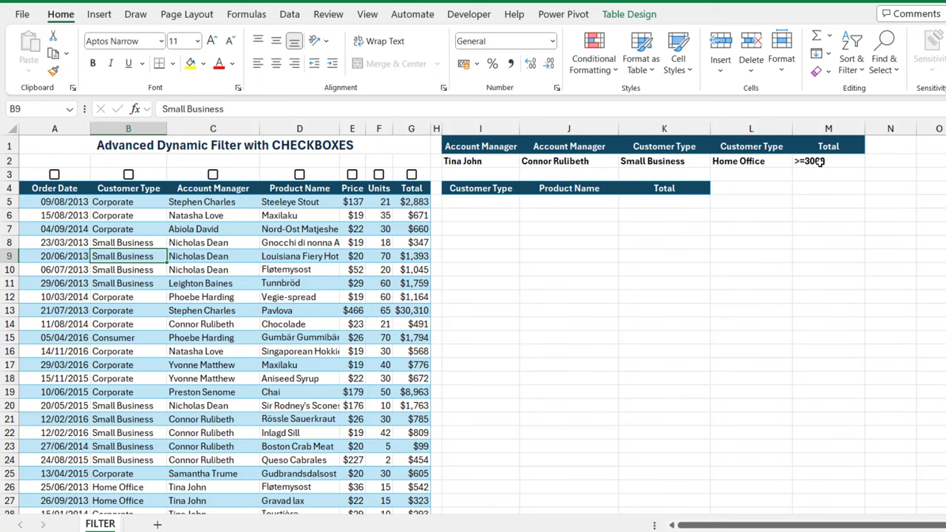
- Start a FILTER formula in cell I5 with the whole data table as its array
left_click(484, 204)
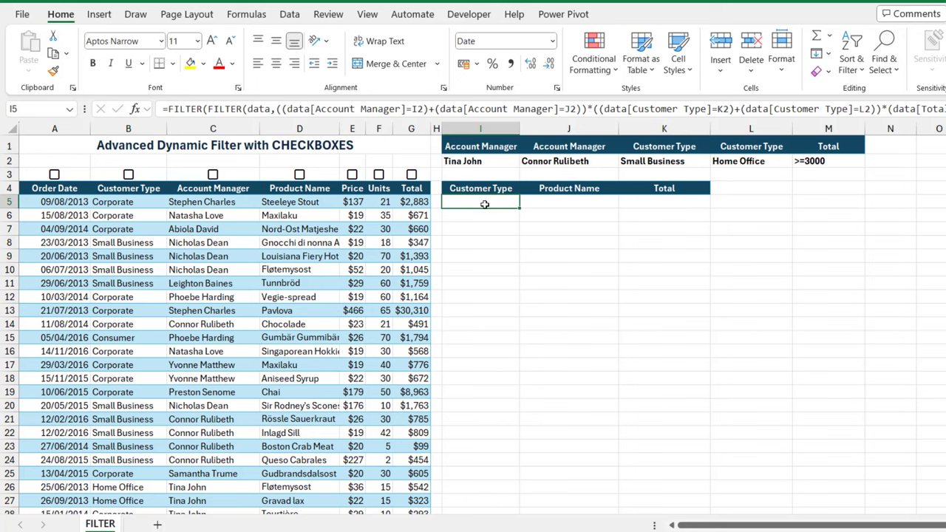
type("=filt")
key("Tab")
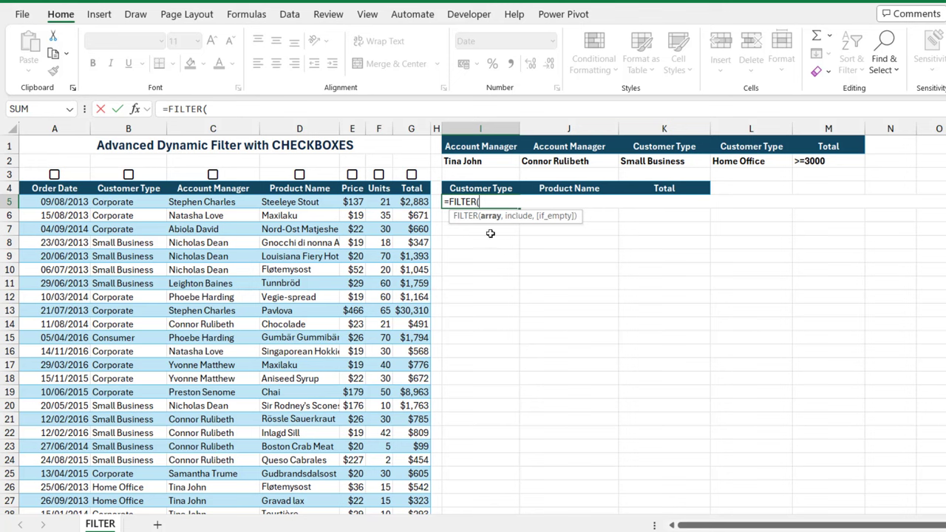
left_click(20, 188)
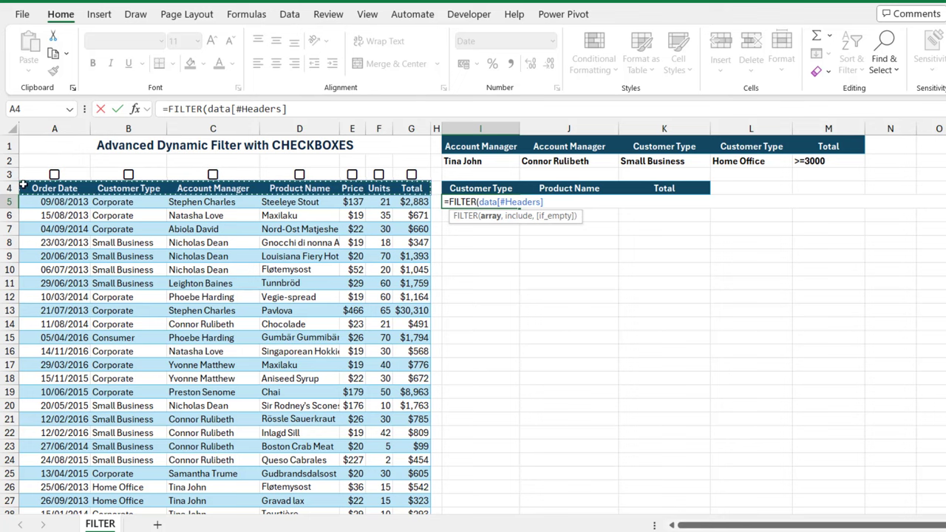
left_click(22, 186)
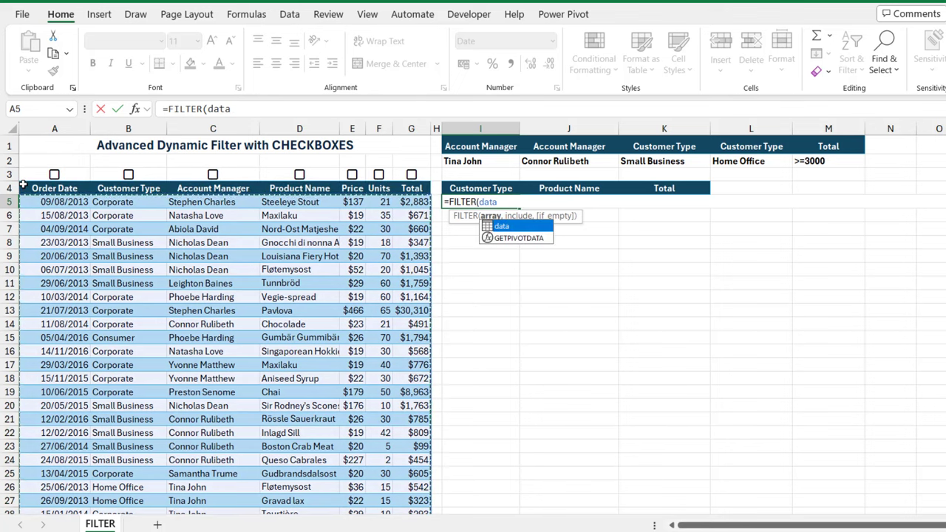
type(",")
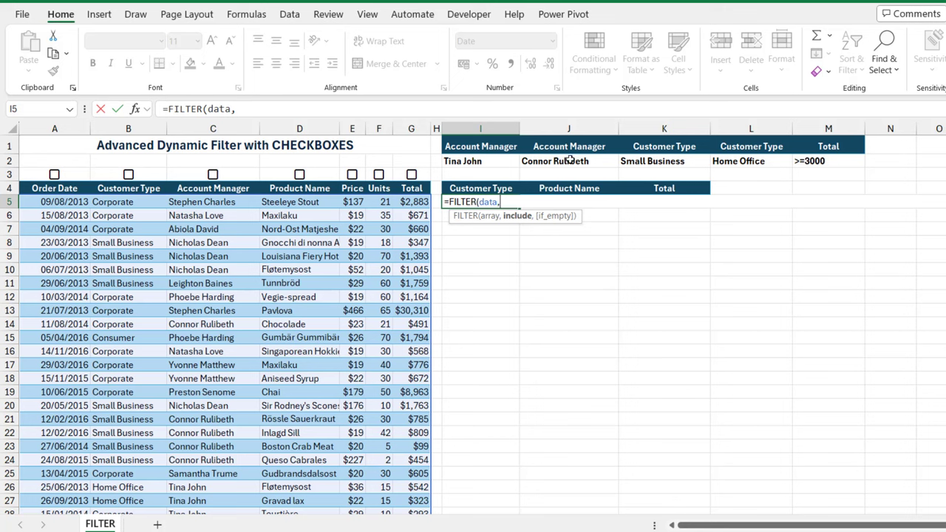
- Open a grouped include condition in the formula that matches the table's Account Manager column to cell I2
type("((")
left_click(206, 185)
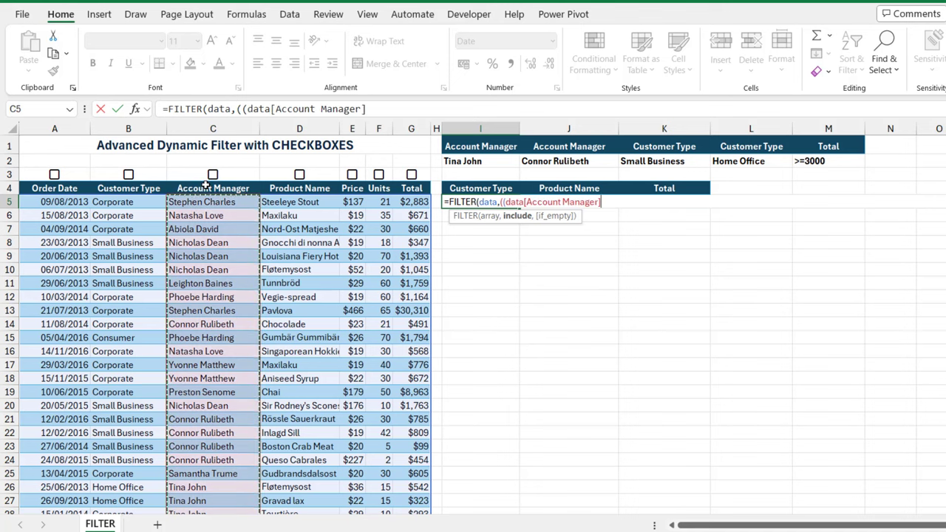
type("=")
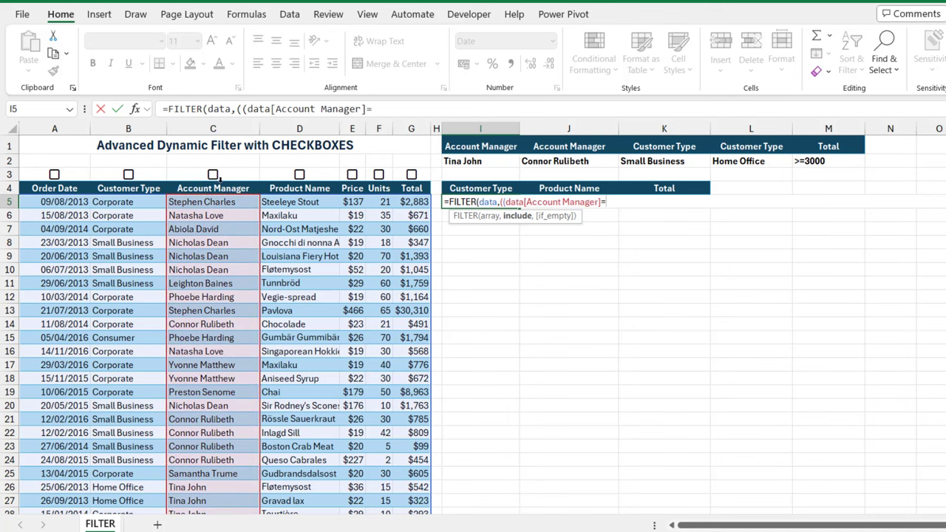
left_click(464, 160)
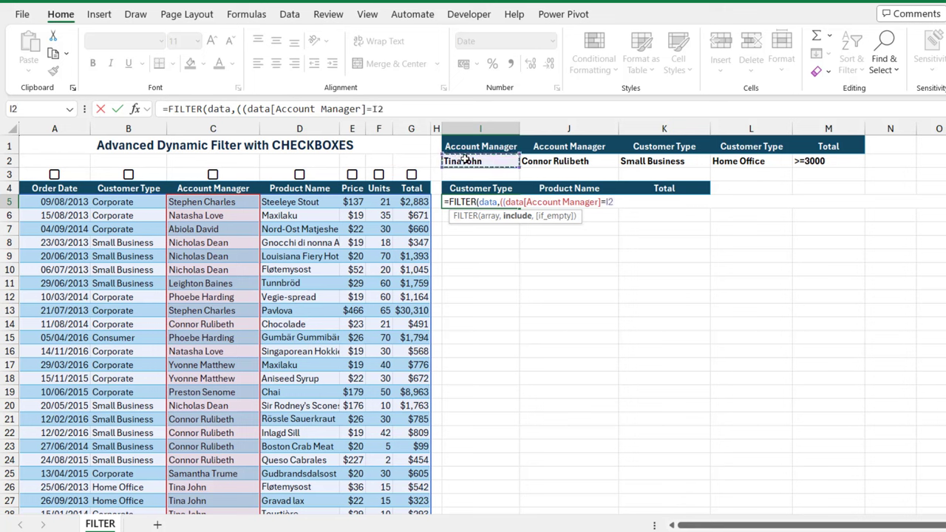
- Add an OR condition matching the Account Manager column to J2, close the FILTER formula and commit it in I5
type(")+(")
left_click(203, 181)
type("=")
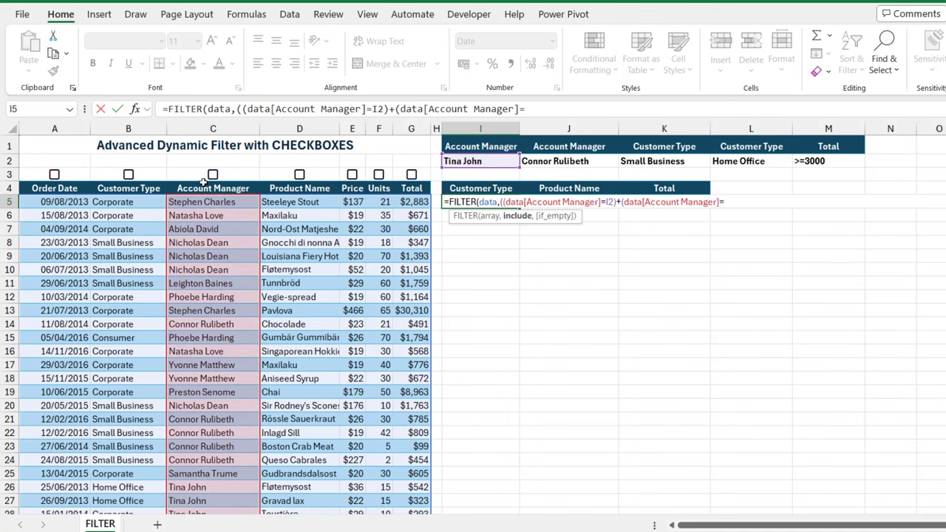
left_click(569, 161)
type(")")
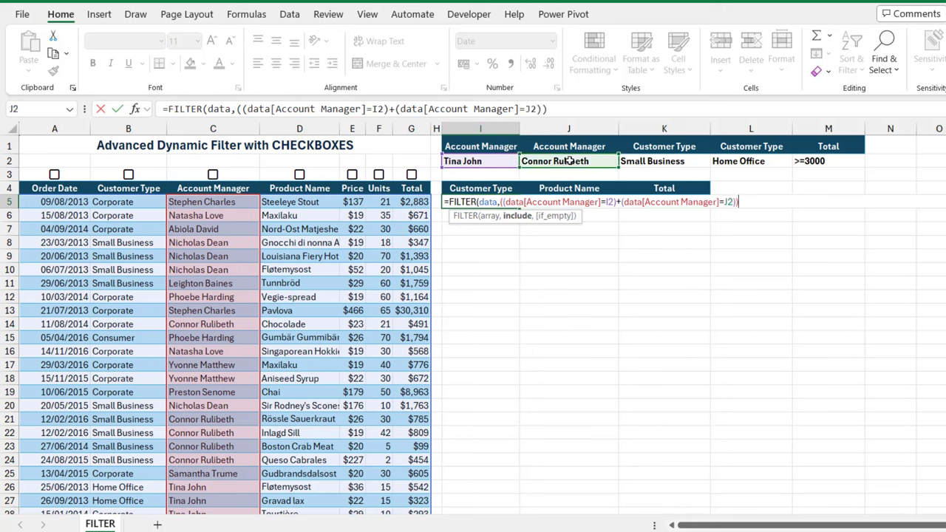
type(")")
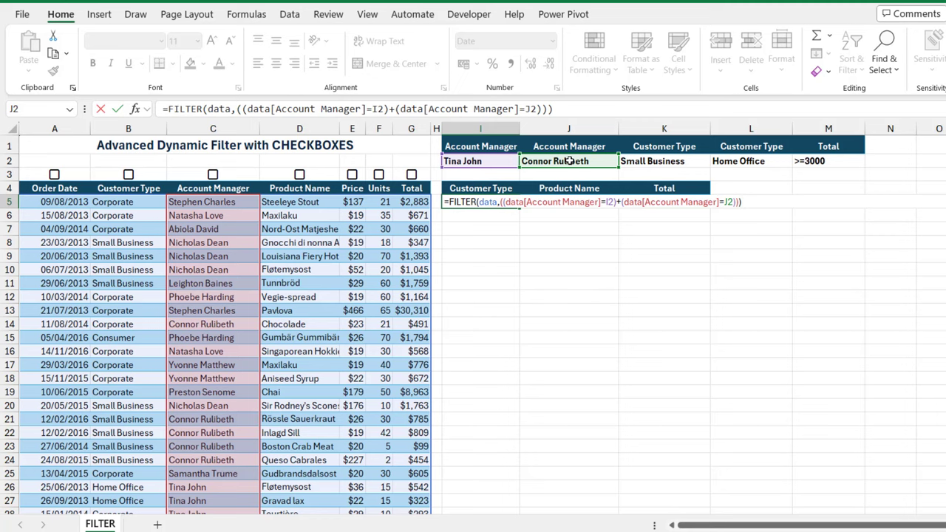
key("ctrl+Return")
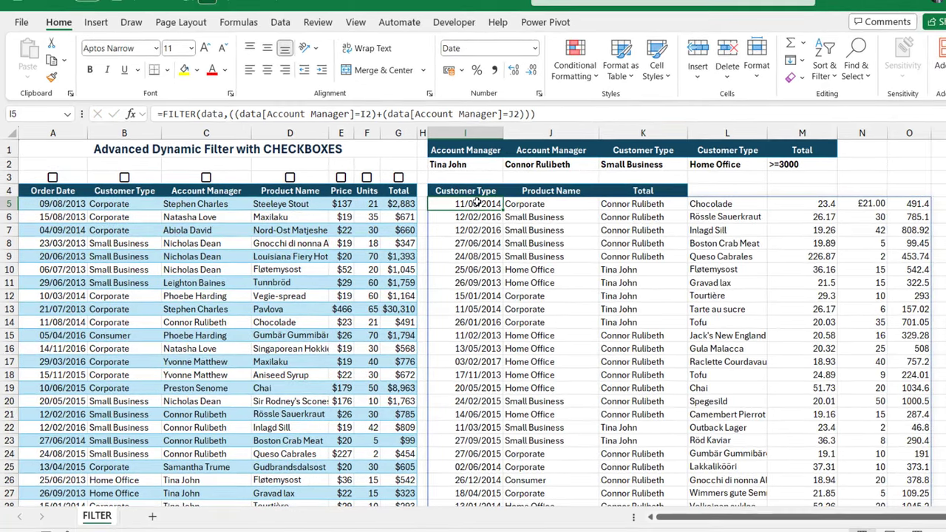
- Examine the filtered rows, their account managers and the two Customer Type criteria, checking how far down the results extend
left_click_drag(476, 202, 924, 219)
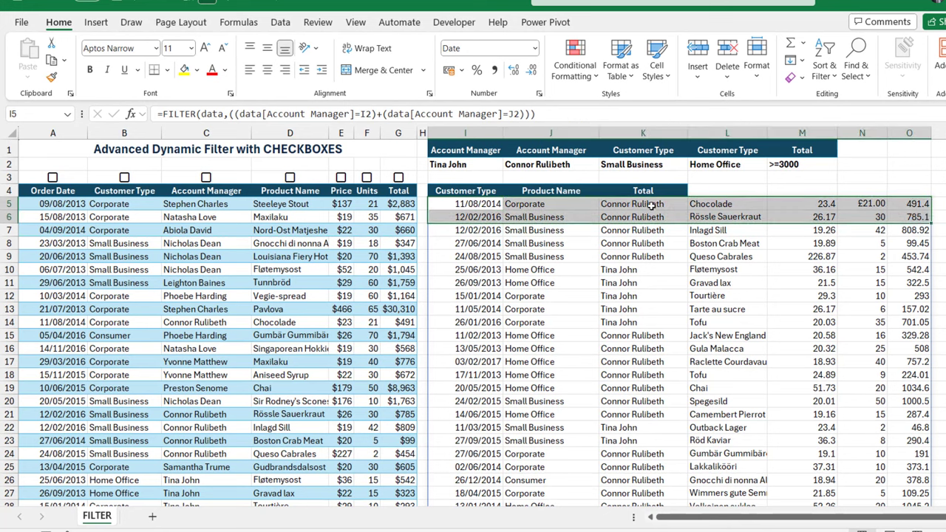
left_click_drag(652, 205, 640, 432)
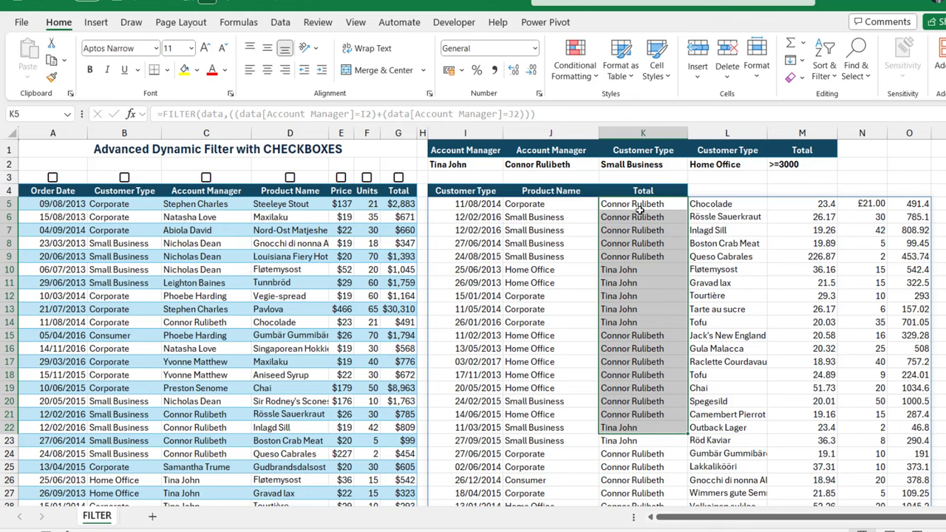
left_click(632, 281)
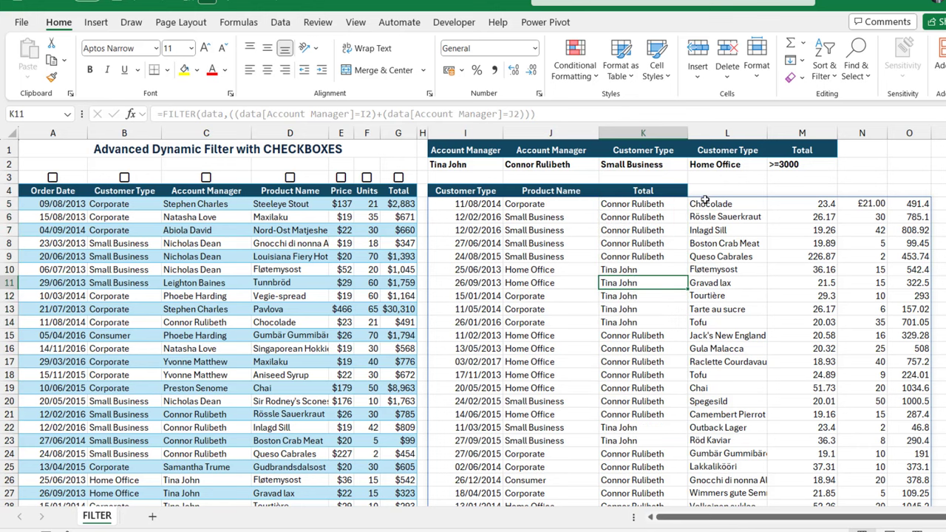
left_click_drag(626, 146, 706, 165)
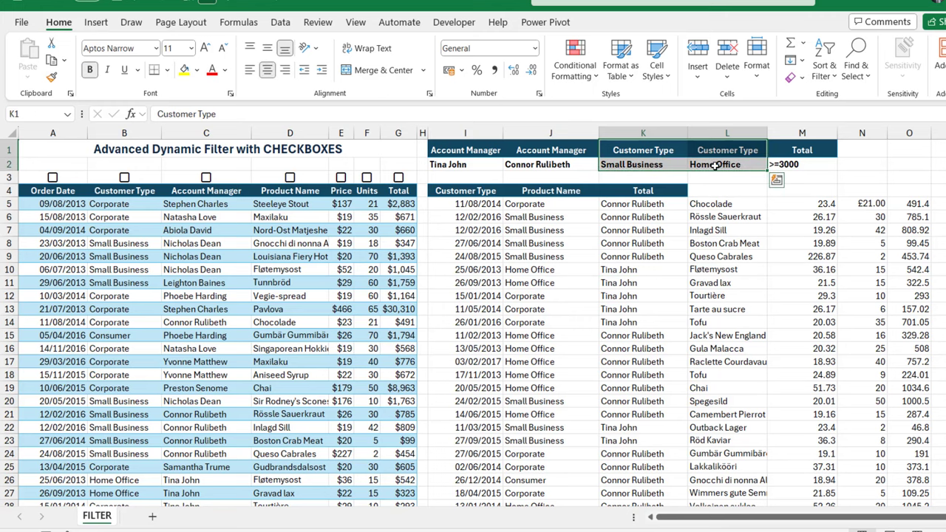
left_click(474, 206)
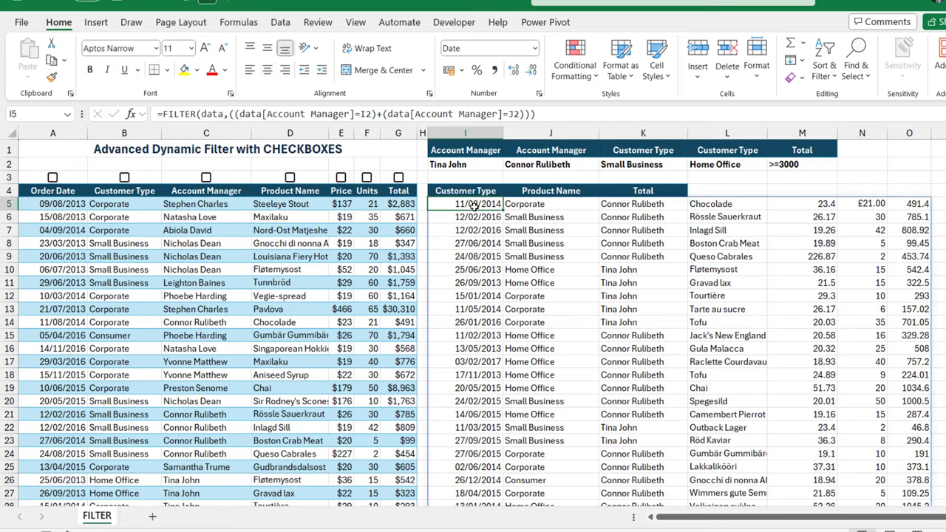
key("ctrl+Down")
key("ctrl+Up")
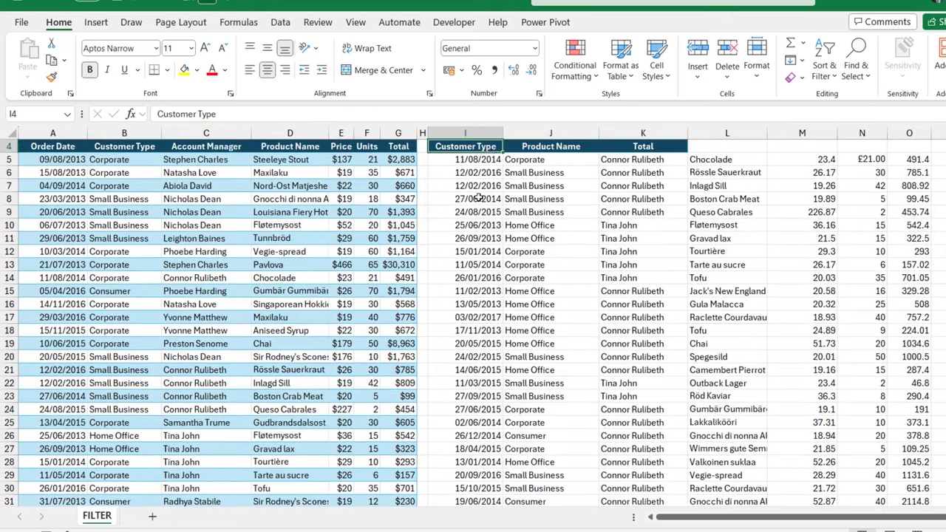
- Extend the FILTER formula in I5 with an AND group whose first condition matches the Customer Type column to K2
left_click(491, 160)
double_click(491, 160)
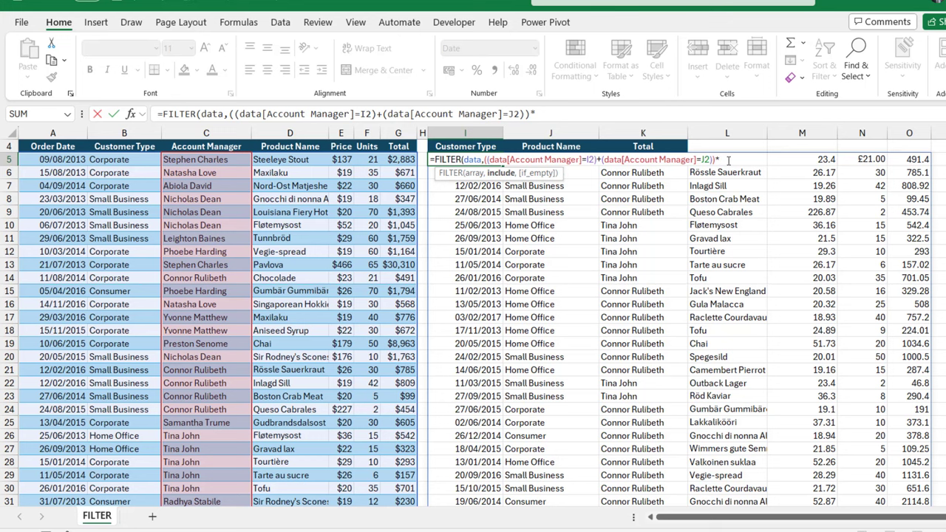
type("((")
scroll(164, 194, "up", 1)
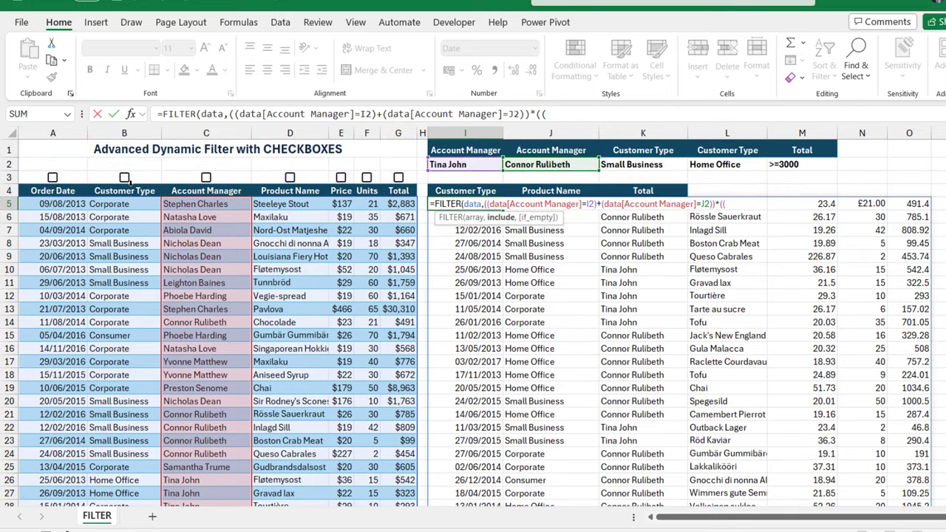
left_click(130, 183)
type("=")
left_click(654, 167)
type(")")
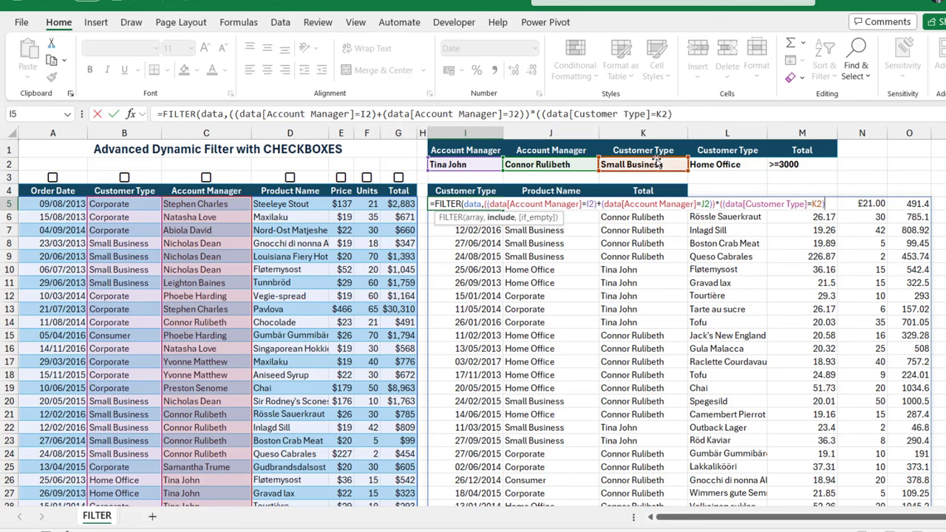
- Add an OR condition matching the Customer Type column to L2, close the formula and commit it in I5
type("+(")
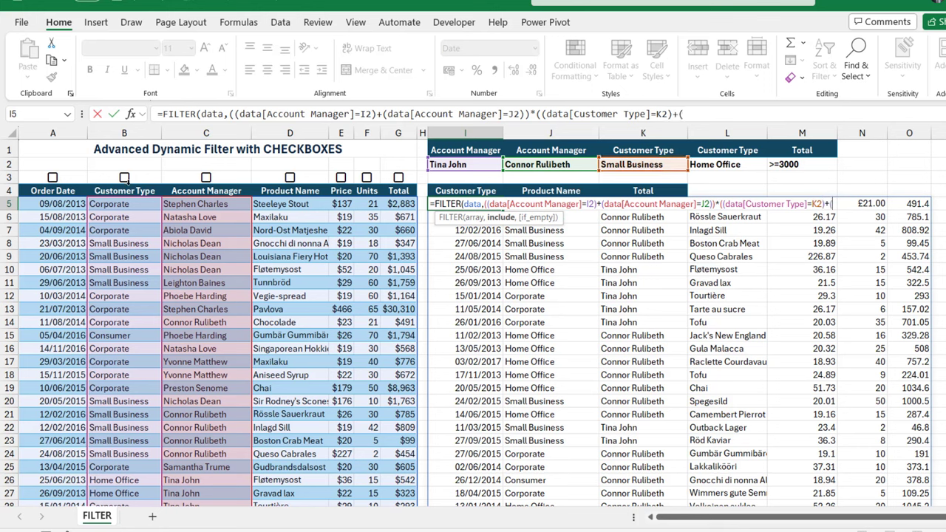
left_click(127, 181)
type("=")
left_click(729, 163)
type(")")
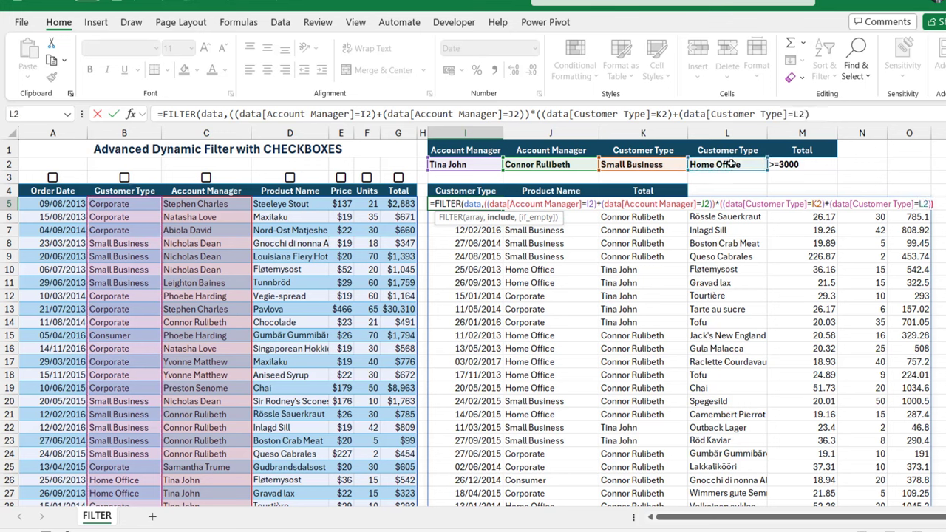
type(")")
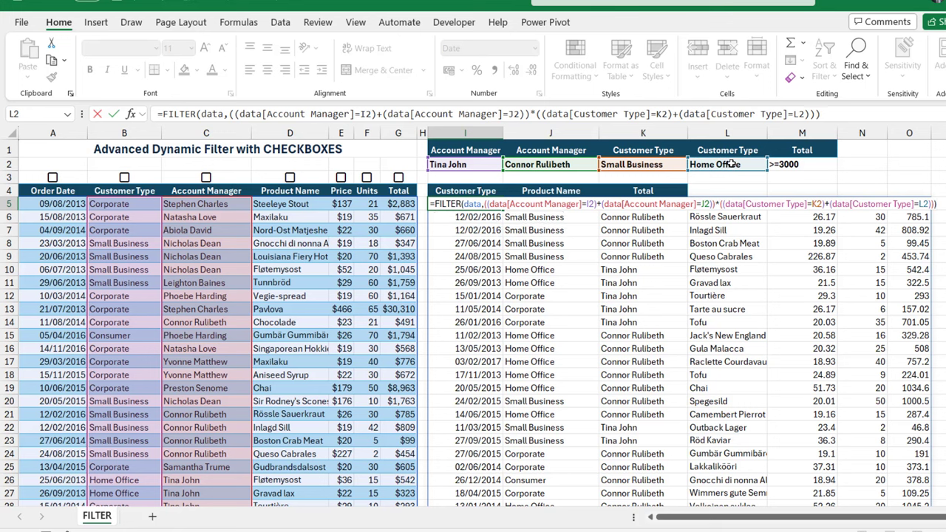
key("ctrl+Return")
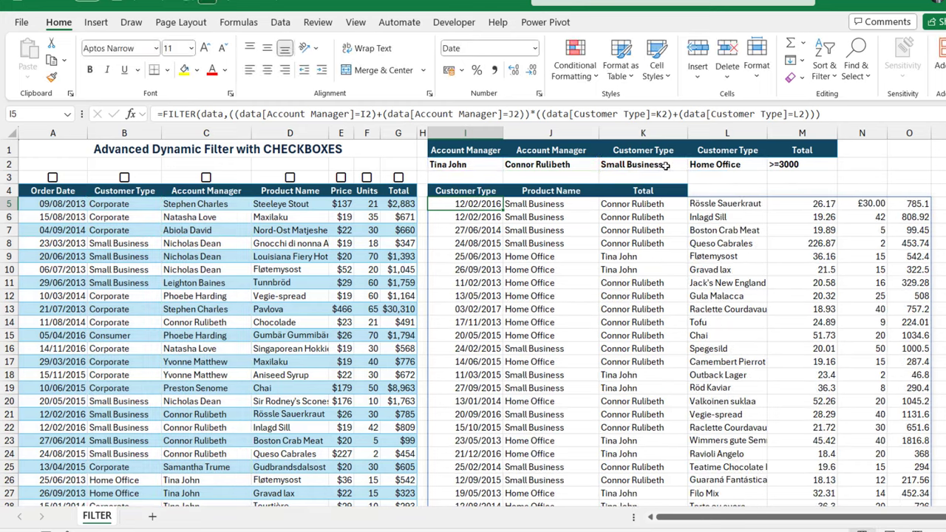
- Check the account managers and customer types in the filtered rows against the criteria in I2:L2
left_click(640, 202)
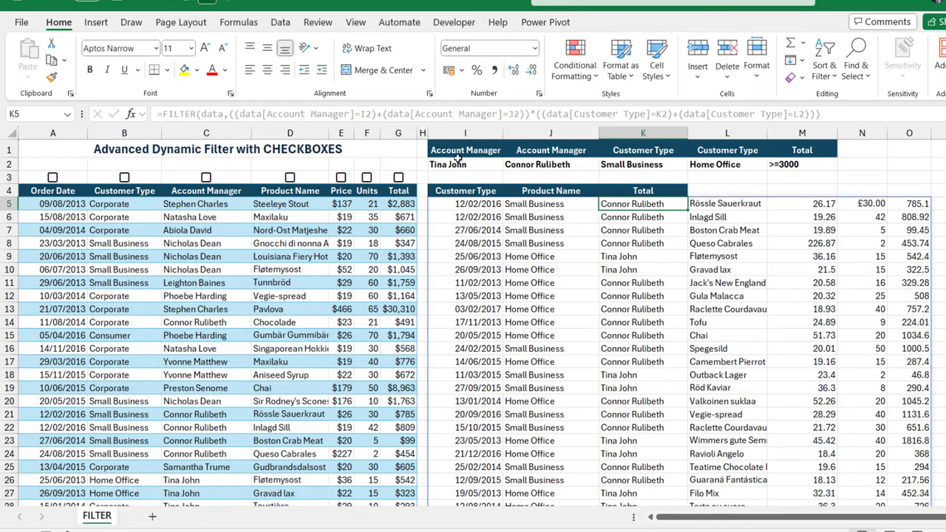
left_click_drag(642, 211, 643, 455)
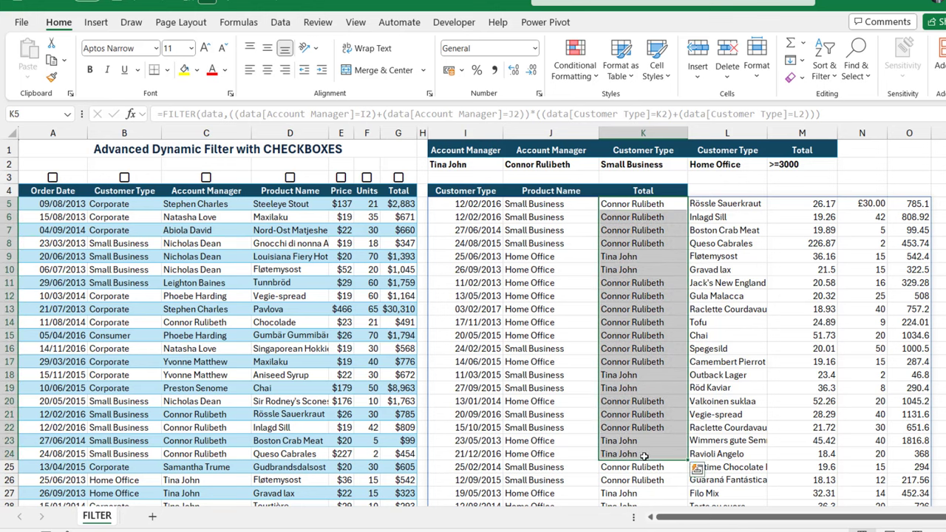
left_click_drag(539, 203, 539, 388)
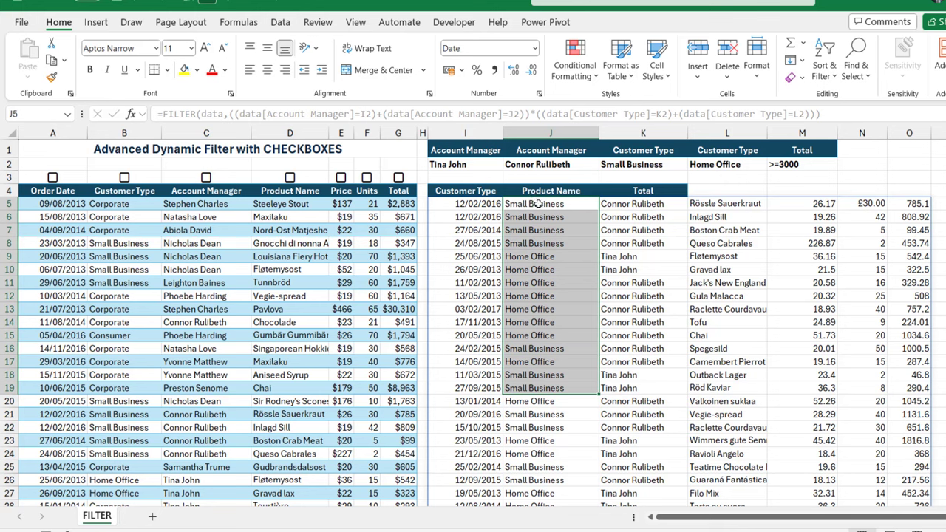
left_click(541, 258)
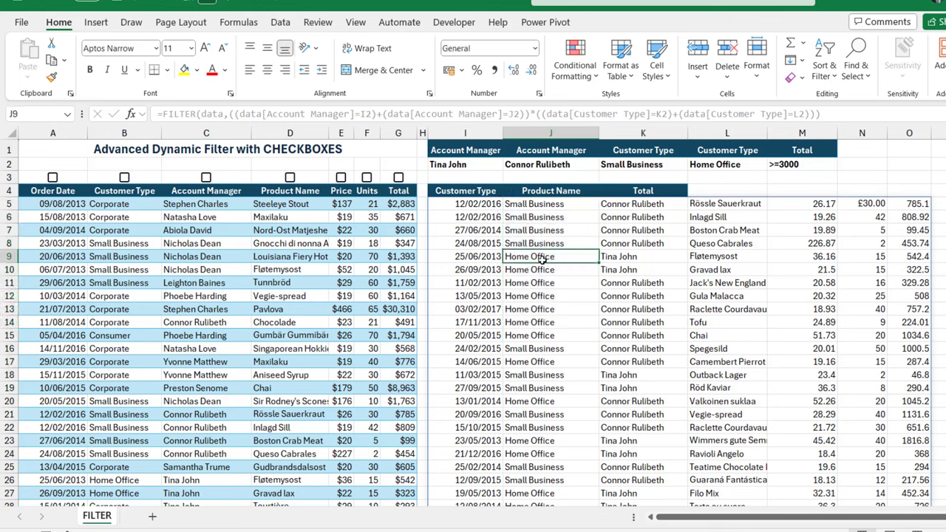
- Extend the FILTER formula in I5 with an AND condition requiring data[Total]>=3000, close the formula and commit it
left_click(791, 150)
double_click(477, 204)
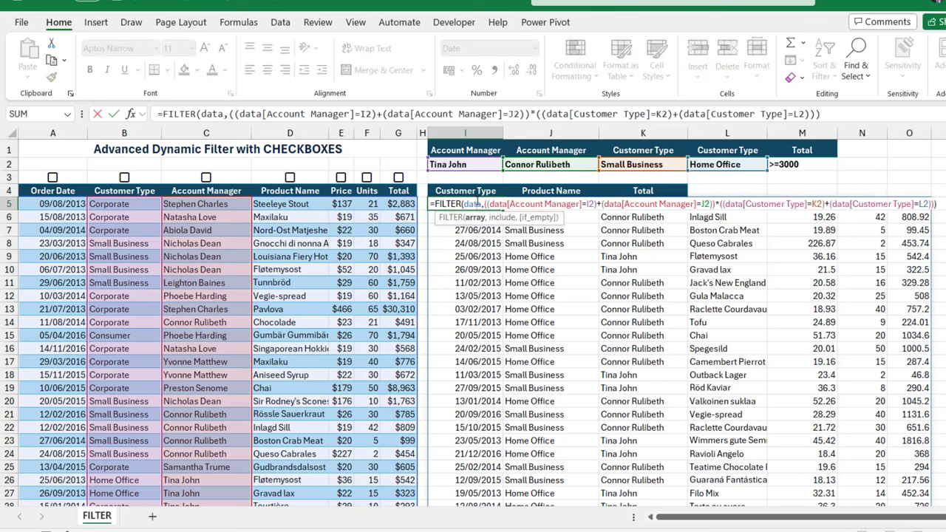
key("BackSpace")
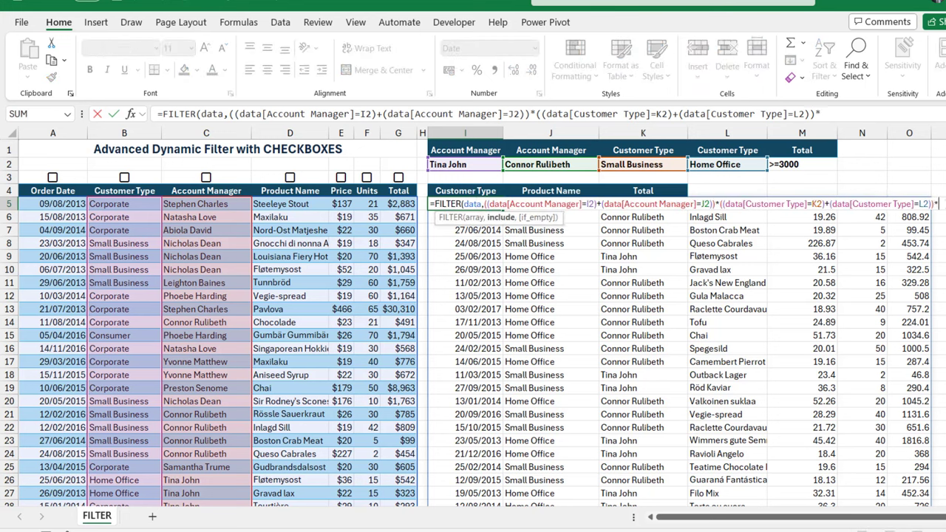
type("(")
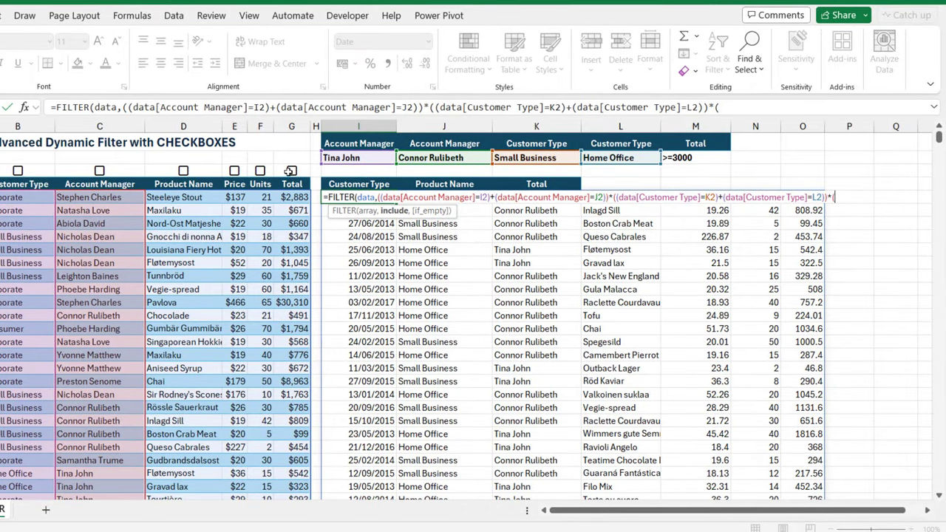
left_click(292, 174)
type(">")
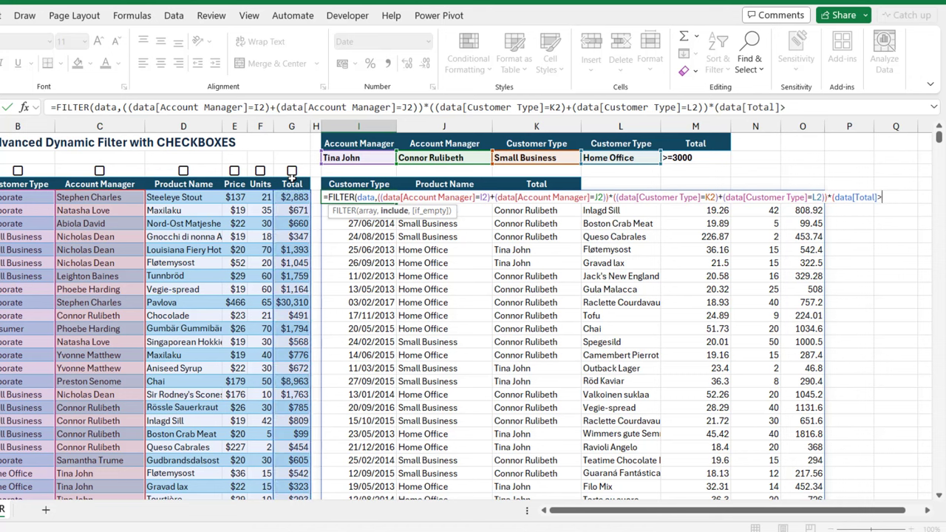
type("=3000))")
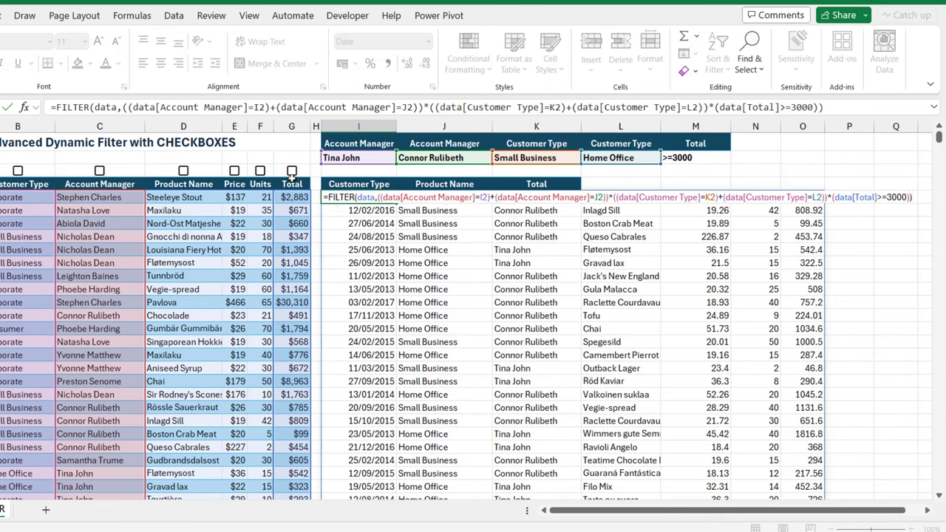
key("Return")
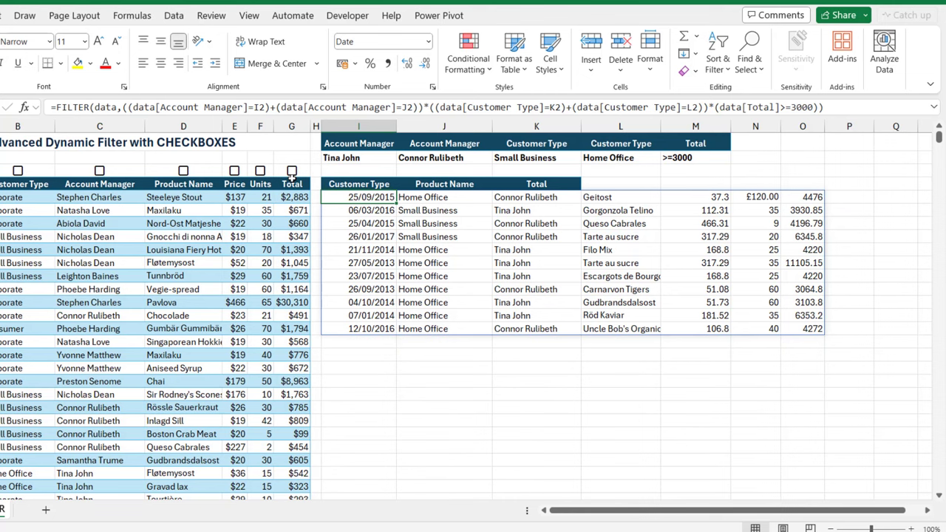
- Examine the number of filtered rows, the returned columns and the output headings in I4:K4
mouse_move(381, 199)
left_mouse_down()
mouse_move(692, 276)
mouse_move(374, 329)
left_mouse_up()
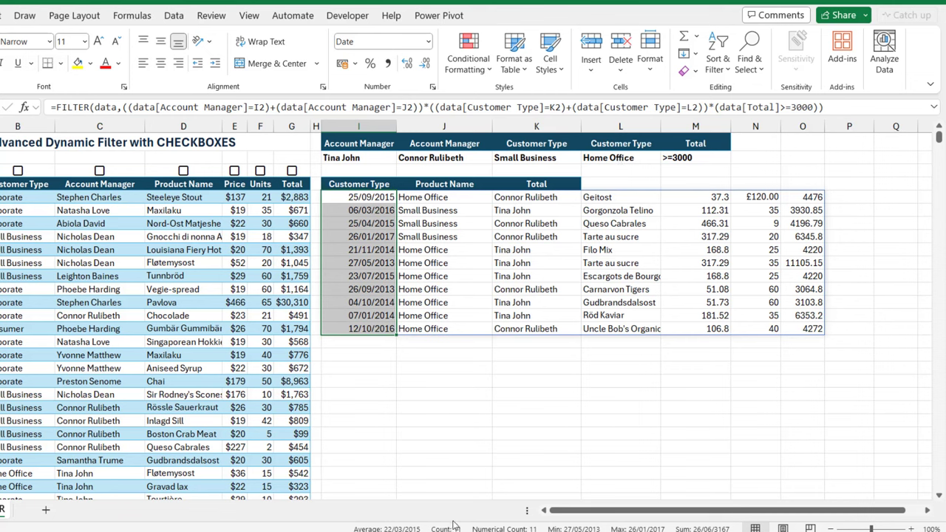
left_click(608, 199)
left_click(703, 199)
left_click(765, 199)
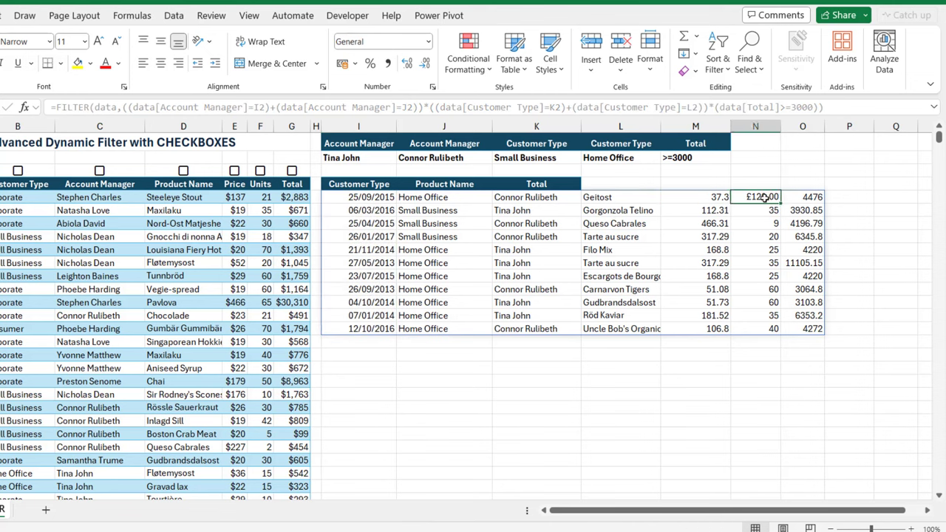
left_click_drag(378, 185, 536, 184)
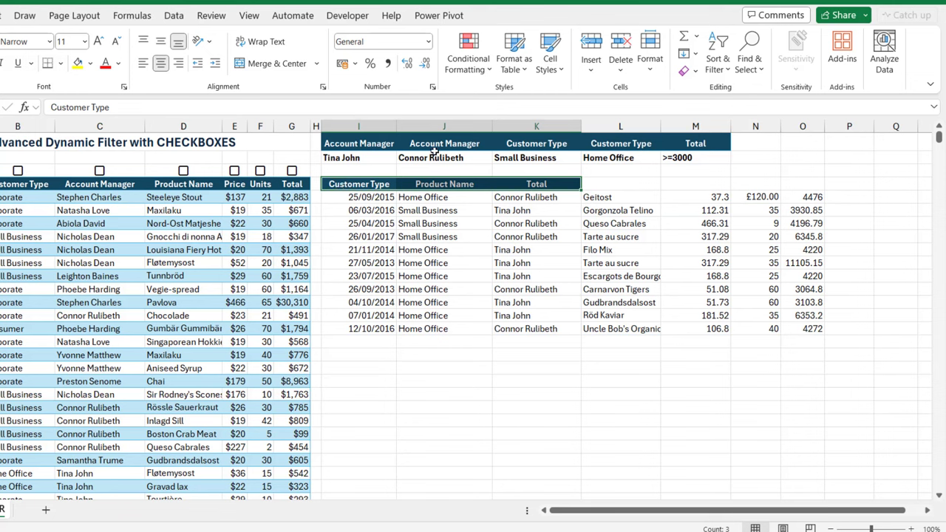
- Wrap the I5 formula in an outer FILTER, using the existing FILTER as its array, and proceed to its include argument
double_click(359, 197)
key("Left")
key("Left")
key("Left")
key("Left")
key("Left")
key("Left")
key("Left")
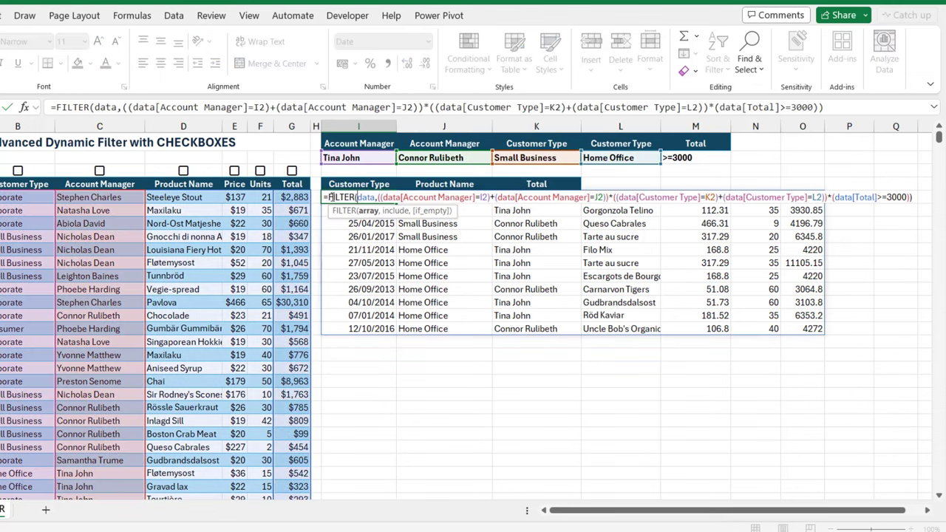
type("filt")
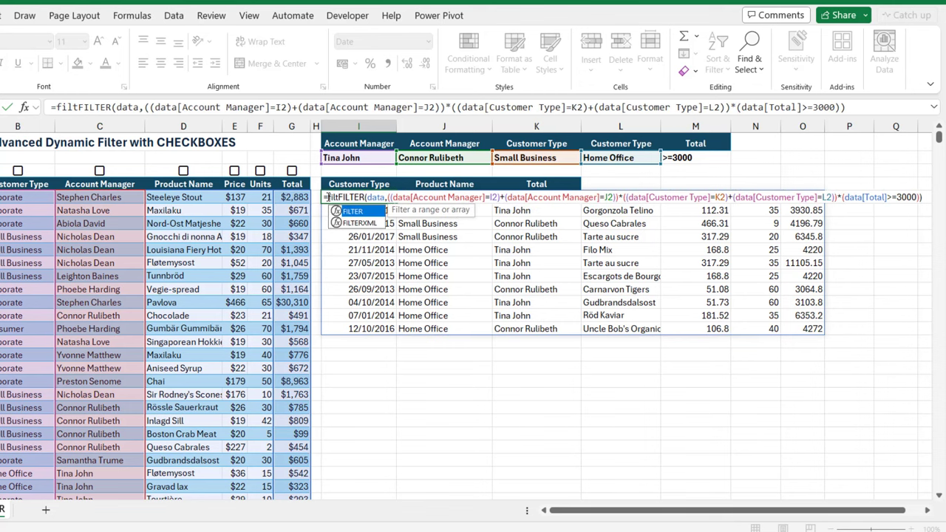
key("Tab")
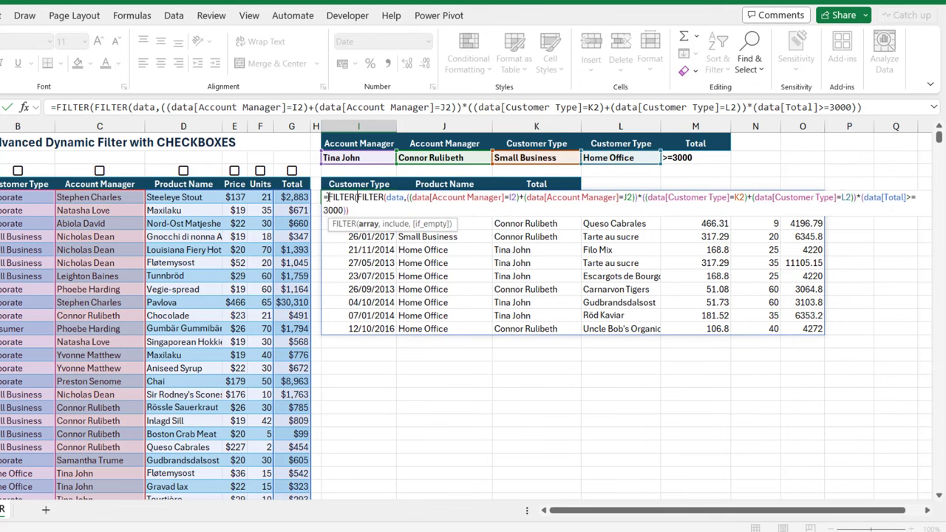
left_click(368, 224)
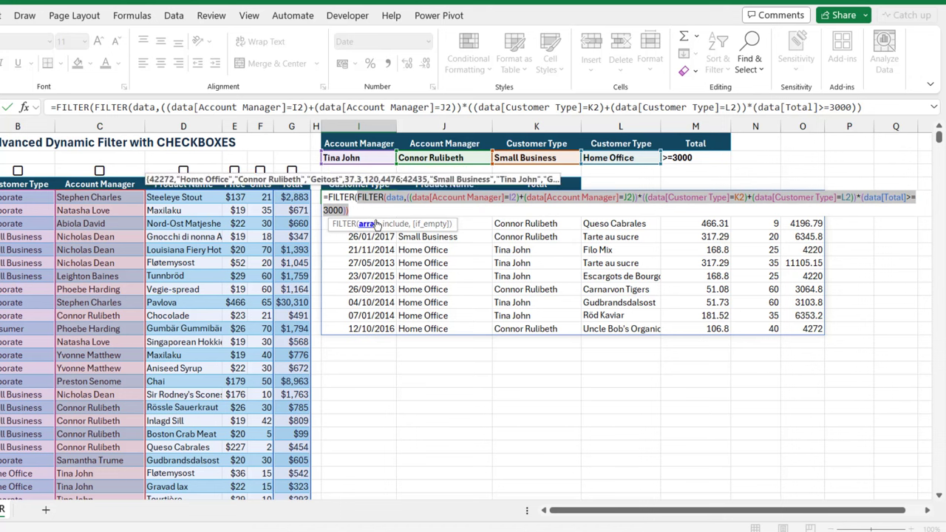
left_click(358, 211)
type(",")
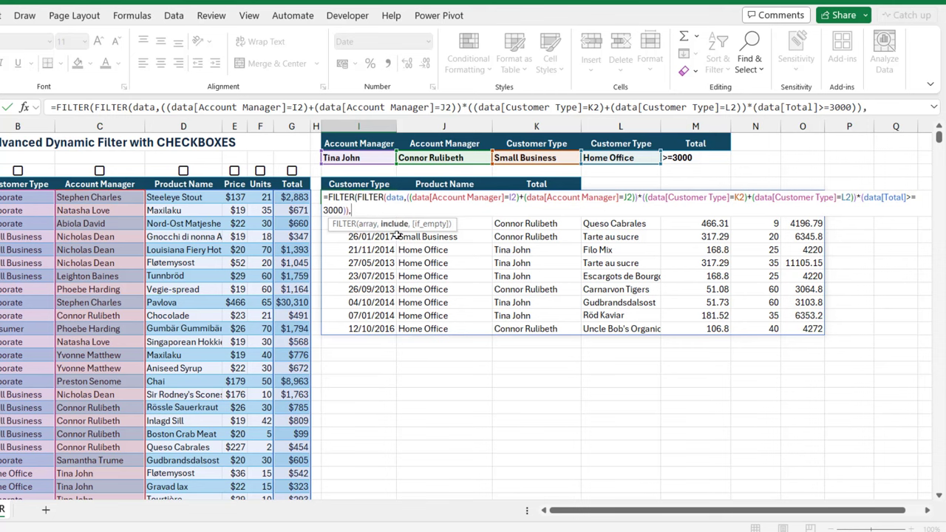
- Set the outer FILTER's include argument to COUNTIFS(I4:K4,data[#Headers]), preview its array, and close and commit the formula in I5
type("cou")
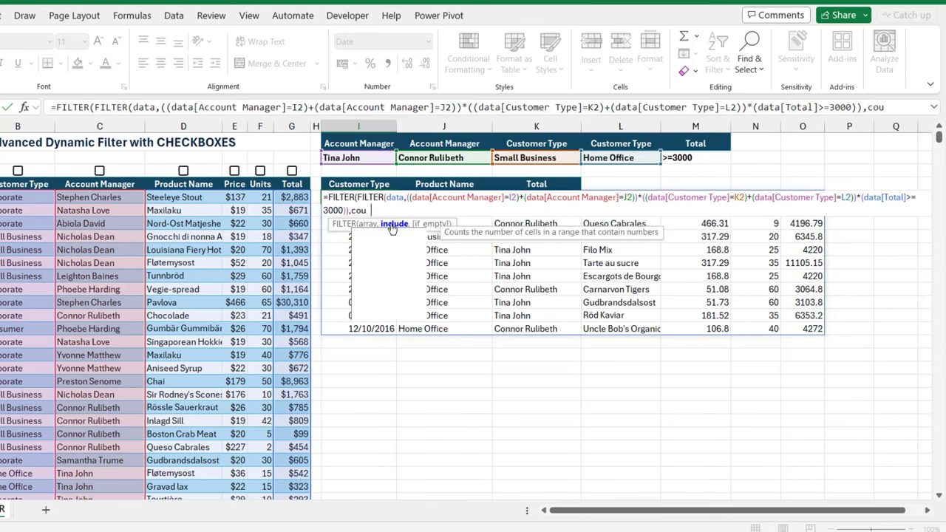
type("ntis")
key("Tab")
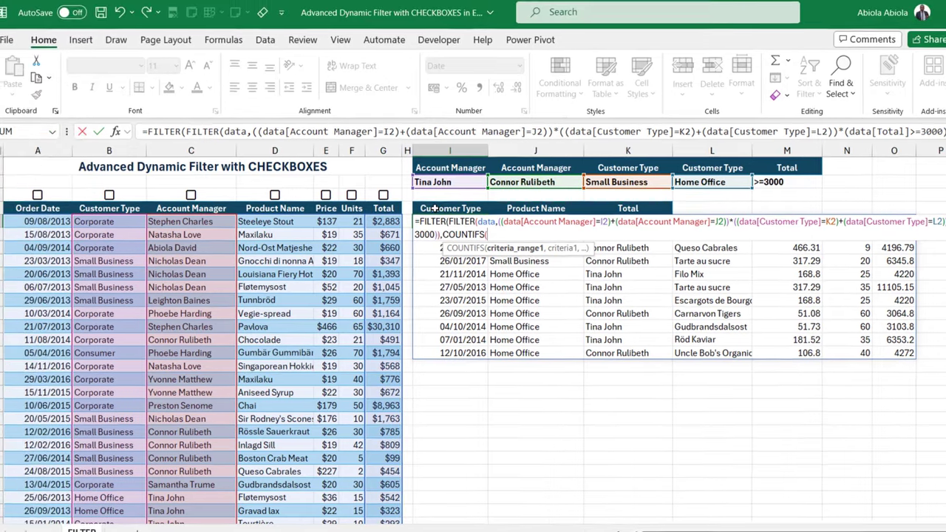
left_click_drag(363, 184, 484, 187)
left_click_drag(589, 215, 622, 213)
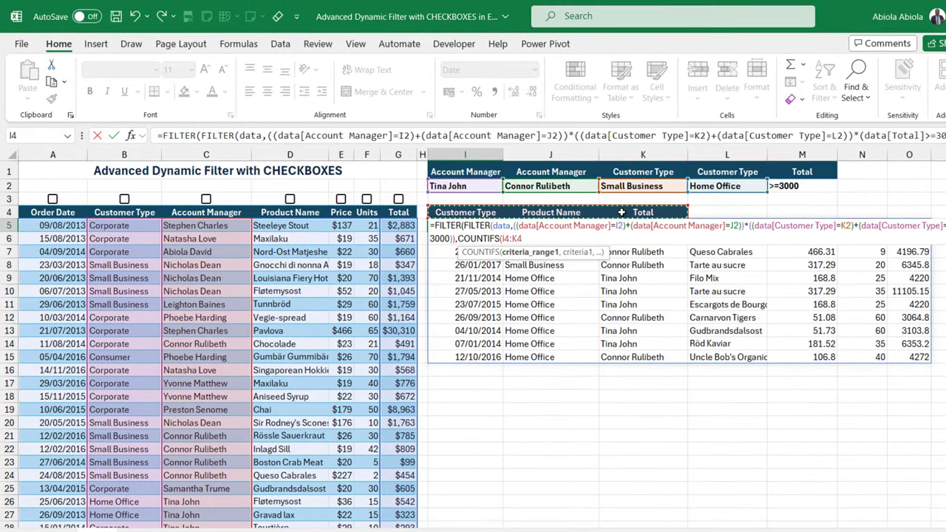
type(",")
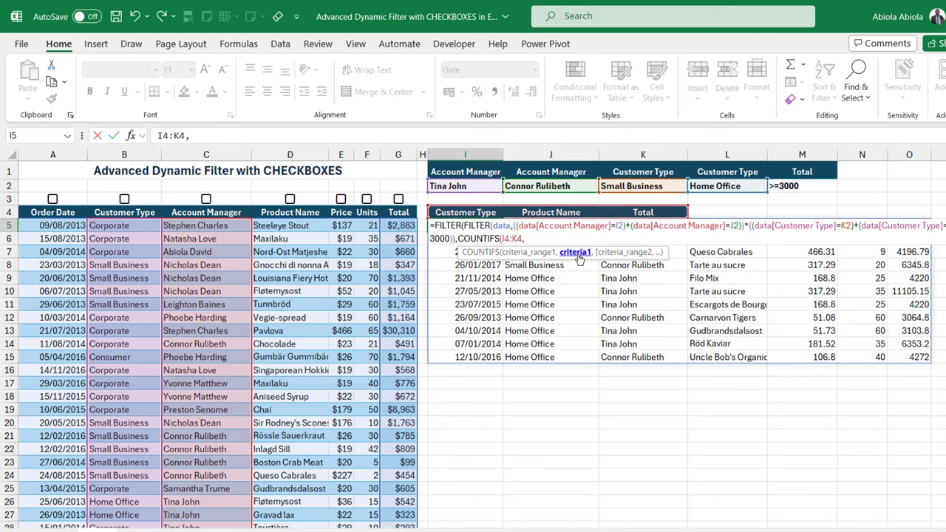
left_click(22, 212)
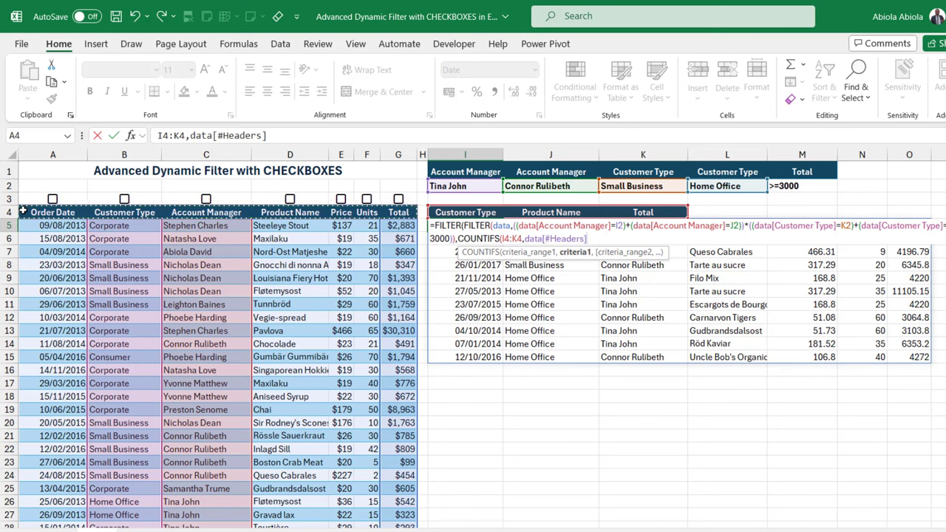
type(")")
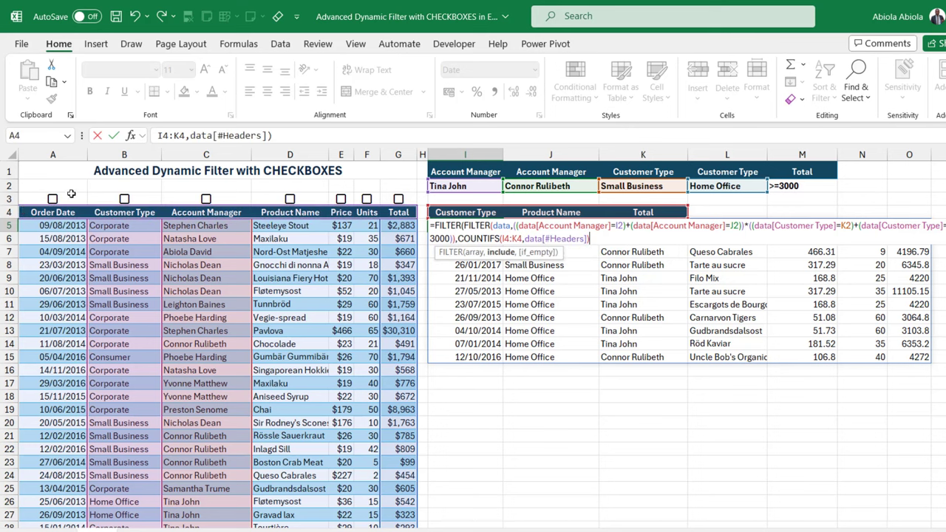
left_click(503, 252)
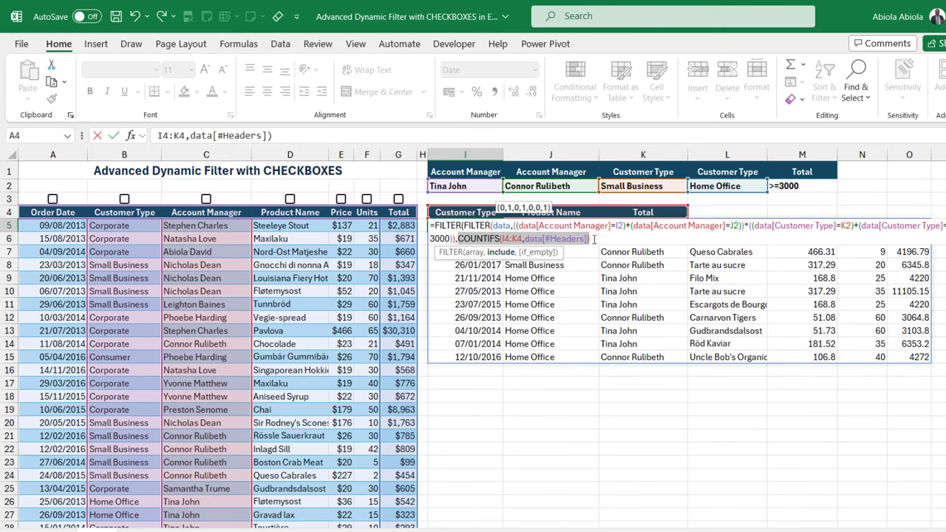
left_click(593, 238)
type(")")
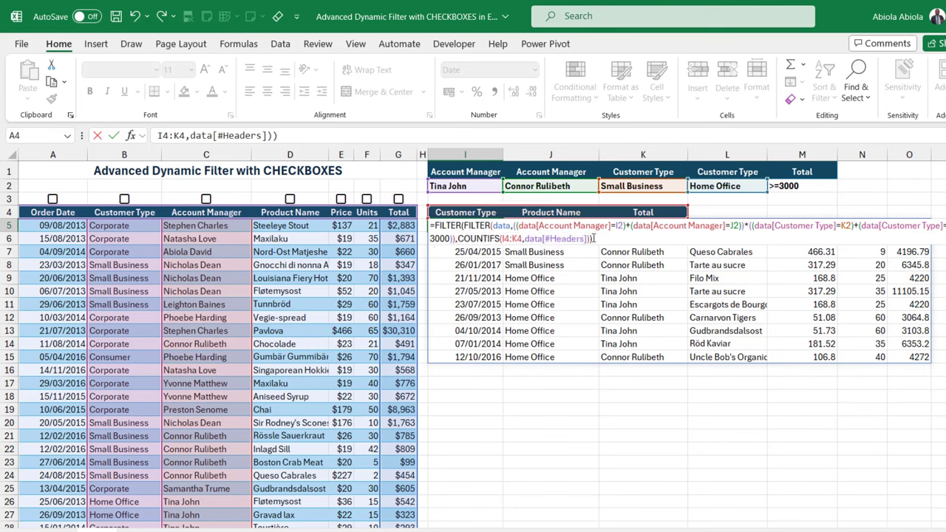
key("ctrl+Return")
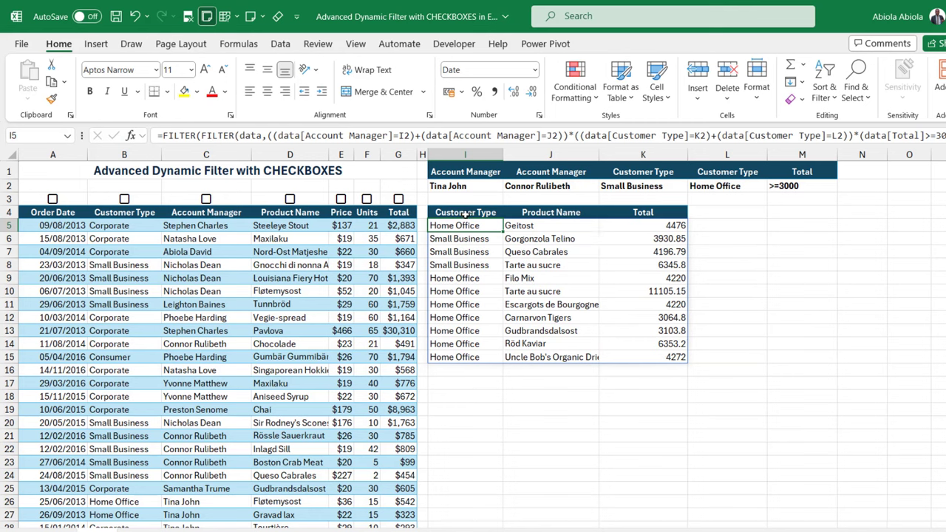
- Check the returned Customer Type, Product Name and Total columns against the headings in I4:K4
left_click_drag(464, 212, 465, 315)
left_click(551, 213)
left_click_drag(648, 212, 669, 318)
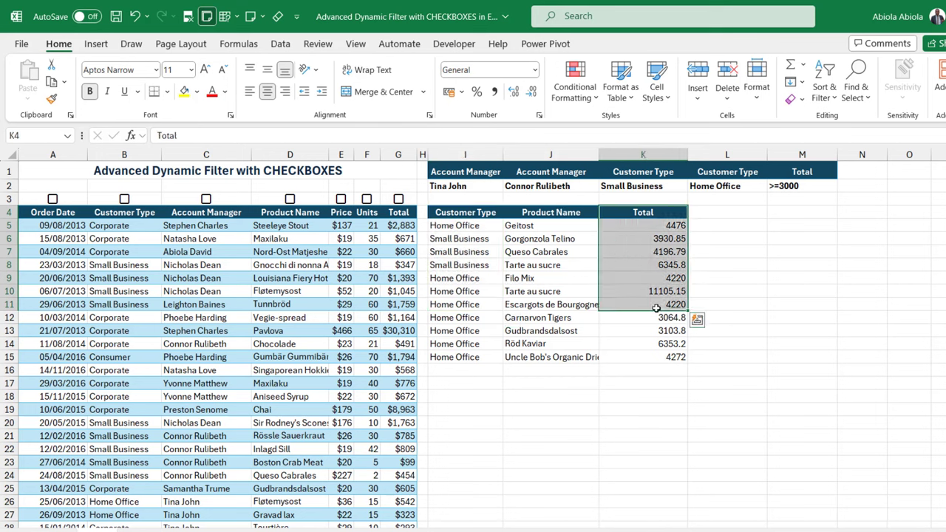
- Replace the Product Name heading in J4 with a copy of the Account Manager heading from C4
left_click(562, 213)
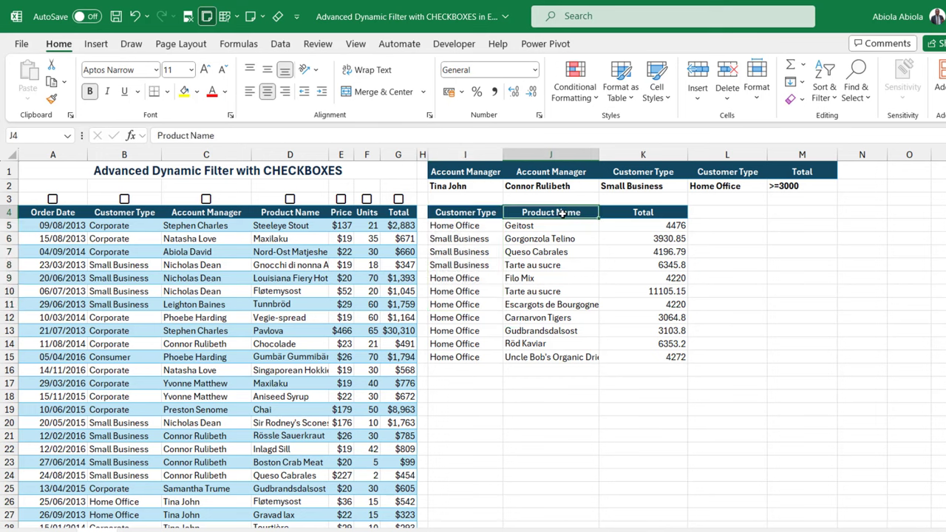
left_click(210, 215)
key("ctrl+c")
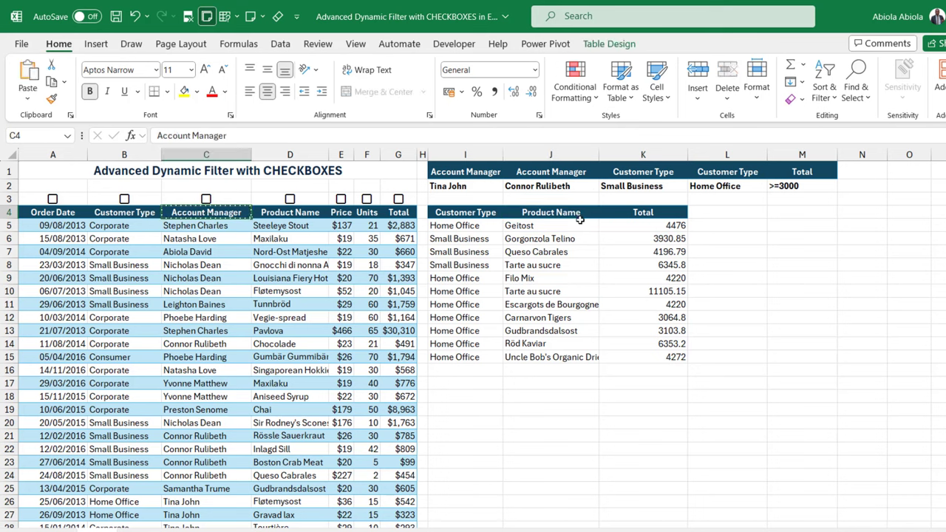
left_click(559, 213)
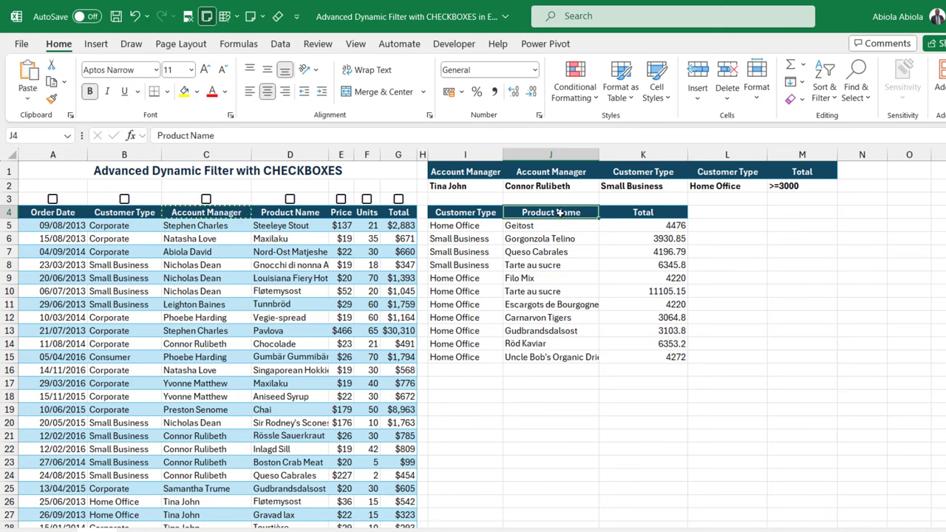
key("ctrl+v")
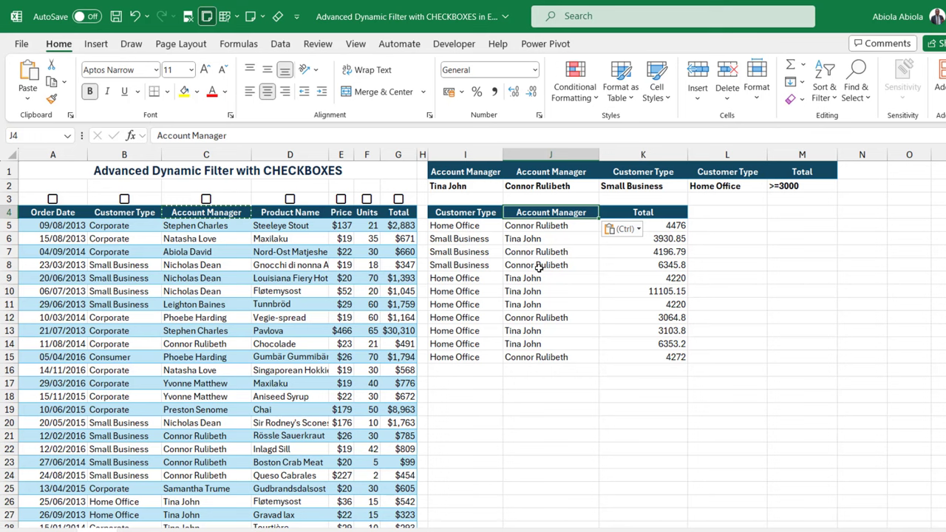
- Preview the outer FILTER's COUNTIFS argument in I5, replace it with the checkbox range A3:G3 and commit the formula
double_click(459, 226)
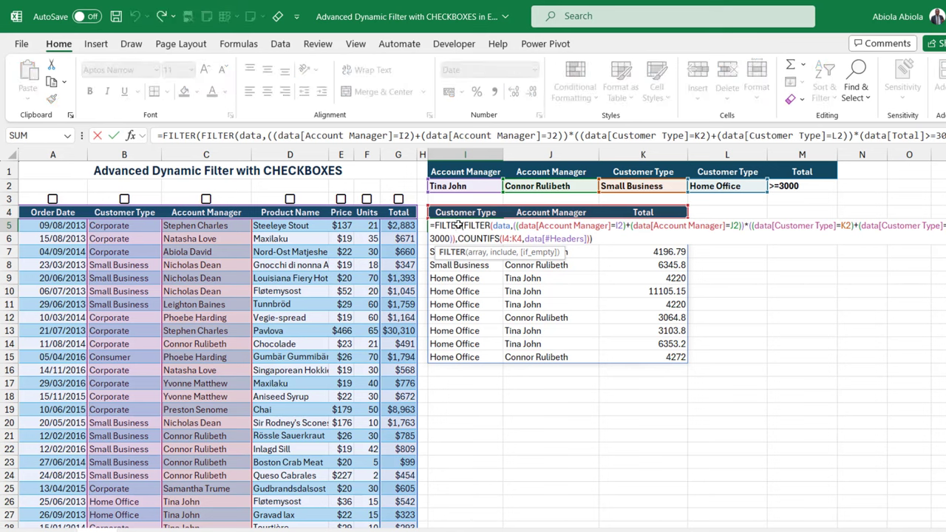
left_click(506, 252)
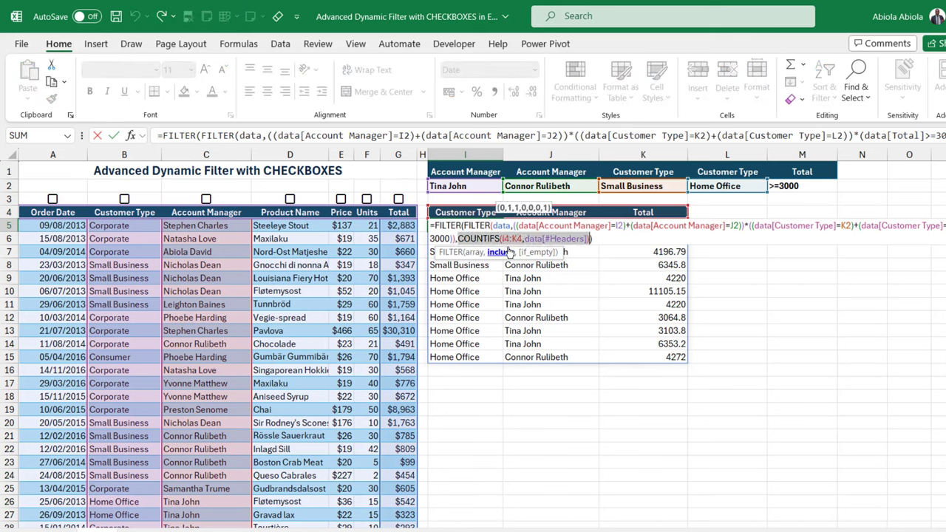
left_click_drag(33, 186, 54, 200)
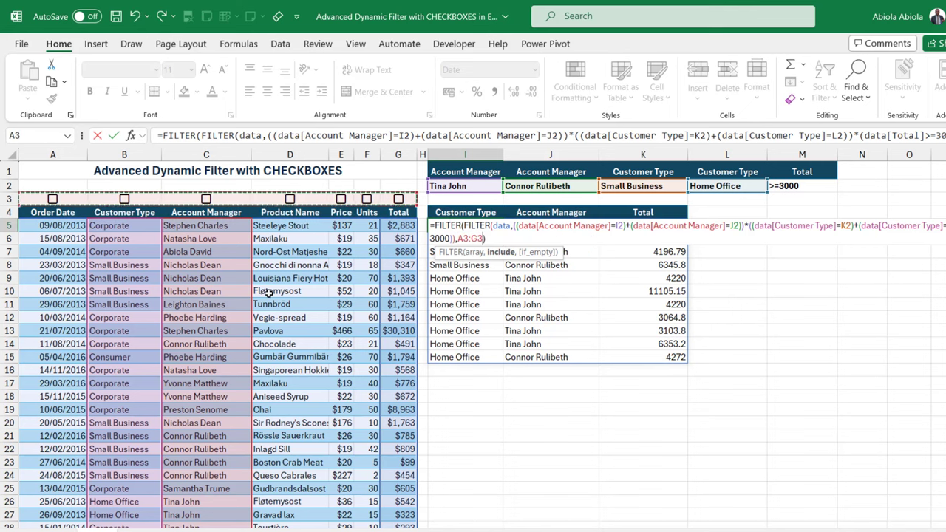
key("ctrl+Return")
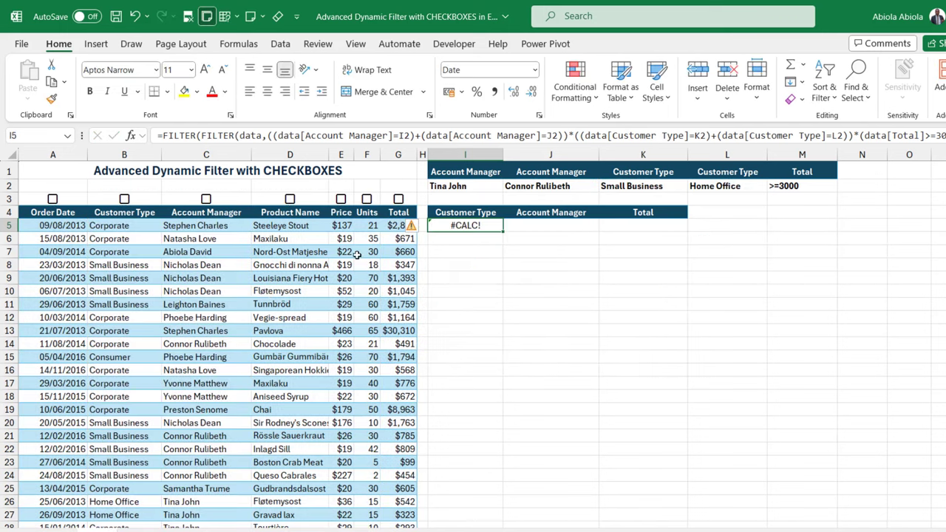
- Test the column filter by ticking the Product Name checkbox in D3 and clearing it again
left_click(290, 199)
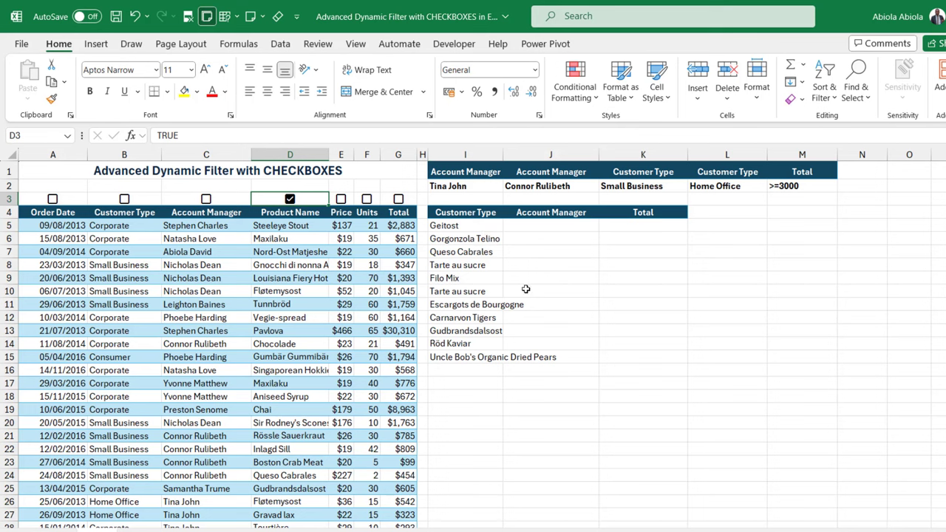
left_click(289, 199)
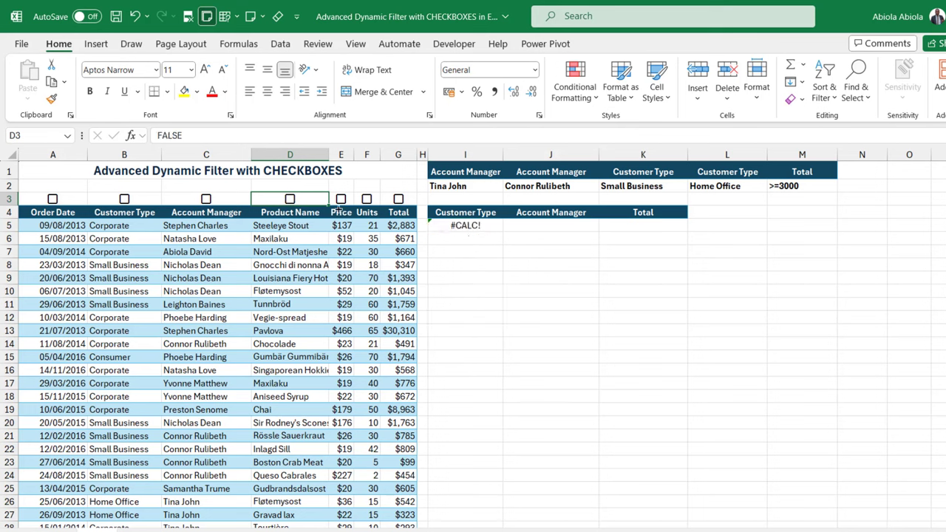
- Add an empty string ("") as the outer FILTER's if-empty argument in I5 and commit the formula
left_click(462, 226)
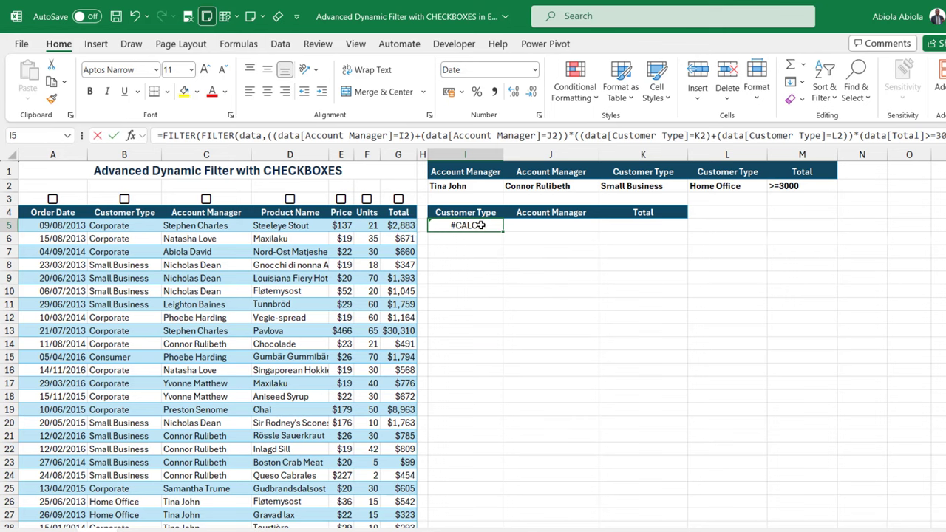
double_click(481, 226)
left_click(482, 238)
type(",A3:G3,")
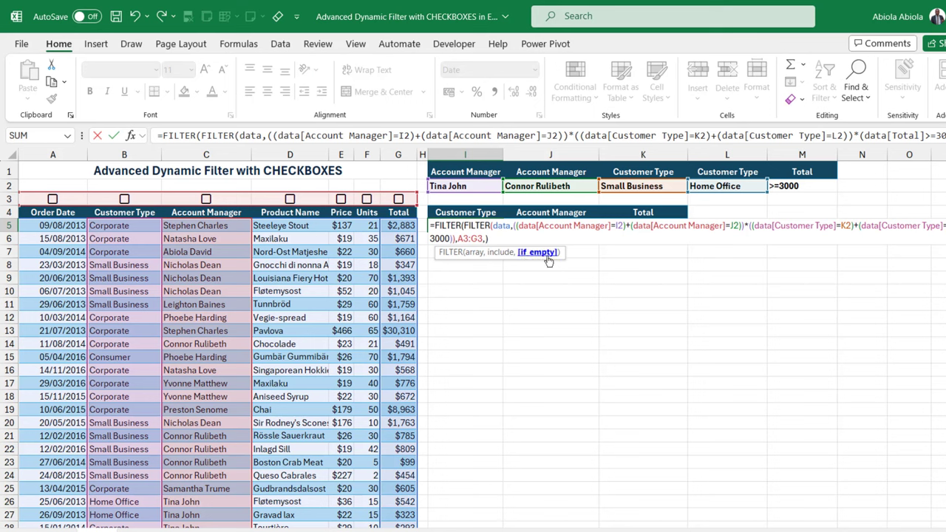
type("\"\"")
key("ctrl+Return")
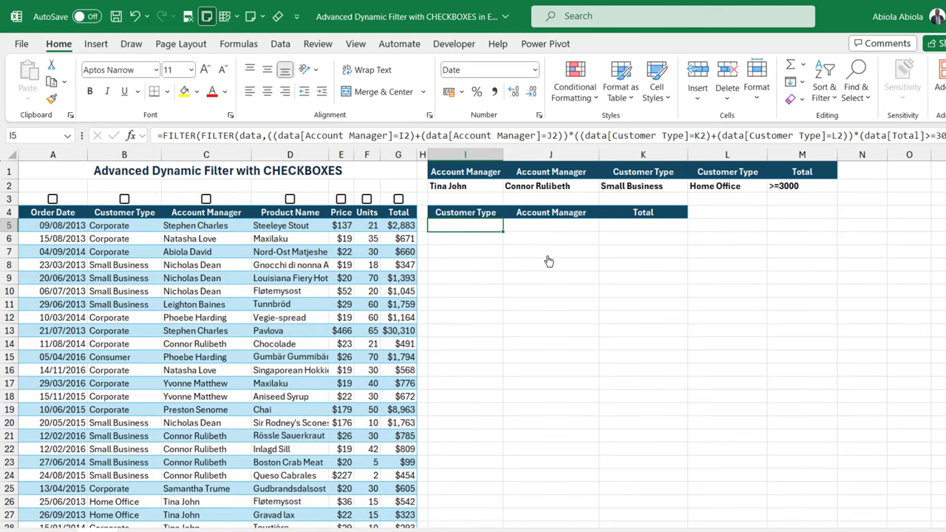
- Clear the contents and formatting of the manual headings in I4:K4
left_click_drag(455, 212, 654, 213)
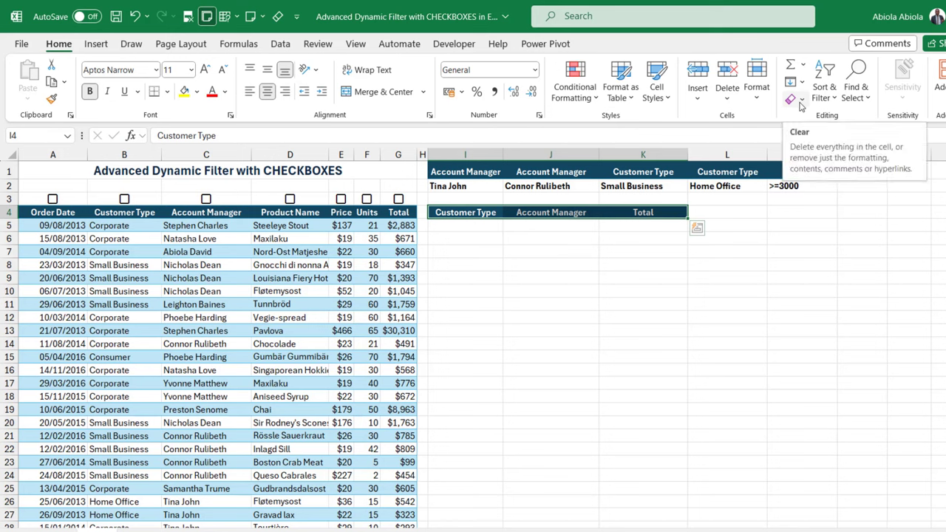
left_click(801, 107)
left_click(820, 118)
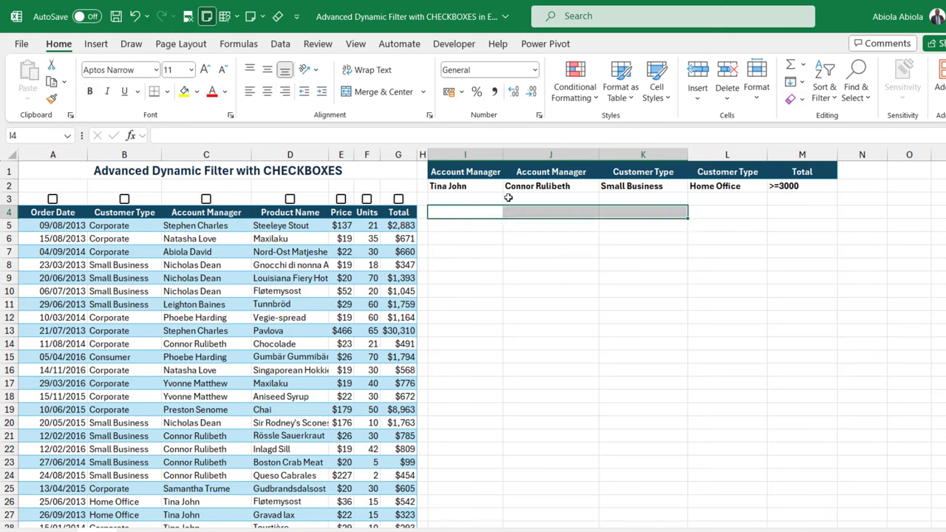
- Split the I5 formula over several lines, breaking after the equals sign and each plus sign, with the formula bar expanded
left_click(481, 224)
double_click(482, 225)
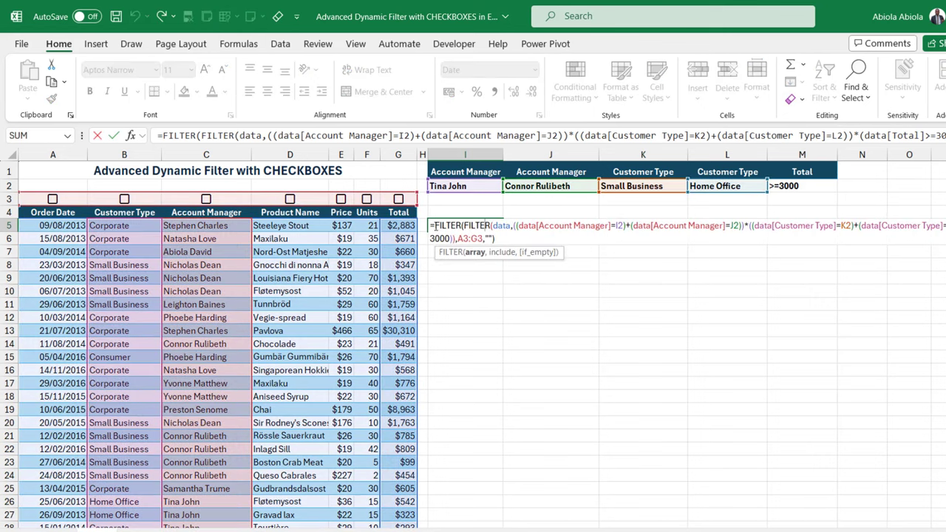
left_click_drag(435, 226, 573, 273)
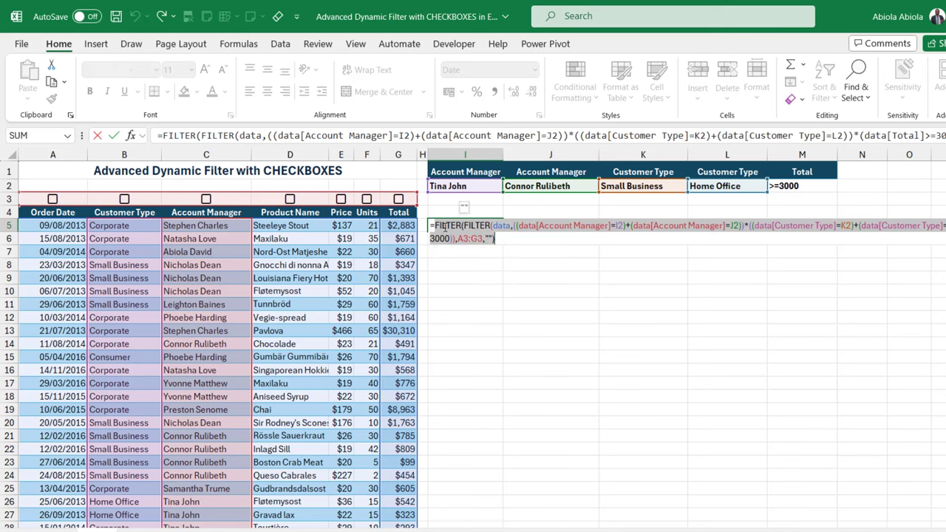
left_click(167, 137)
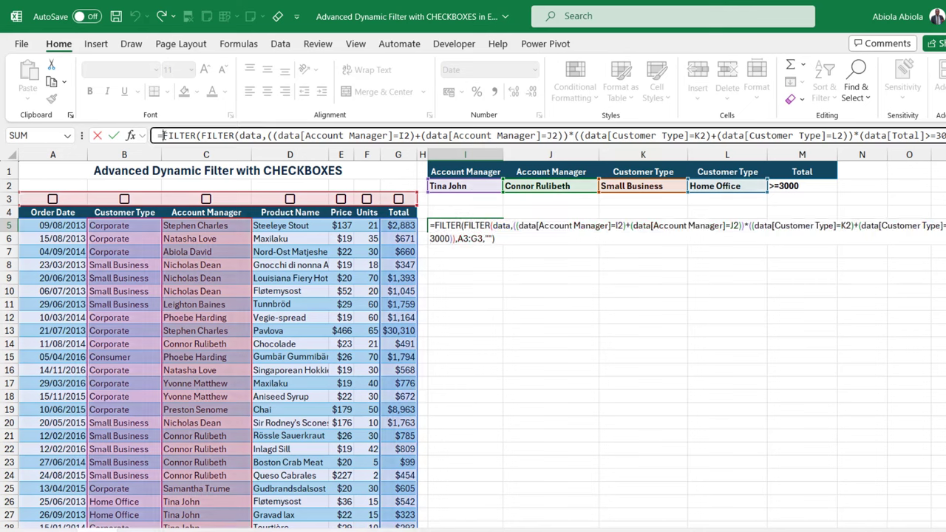
key("alt+Return")
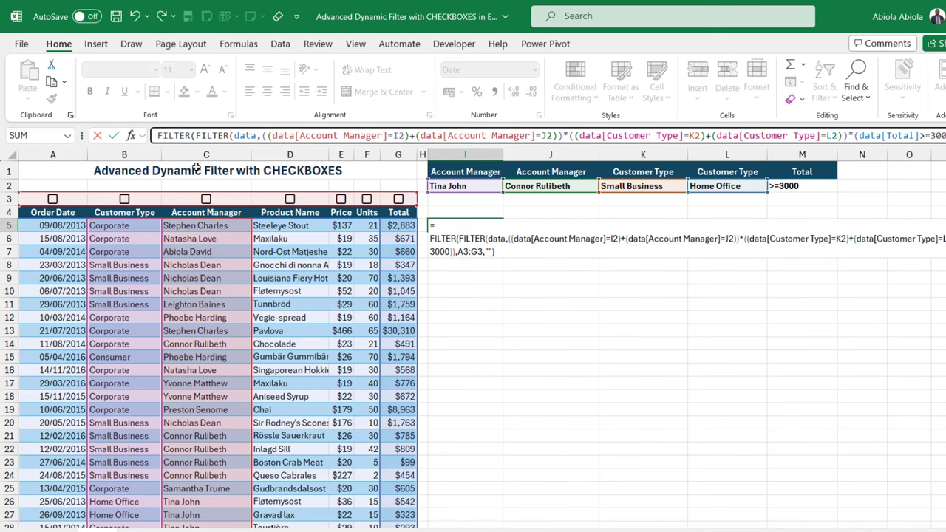
key("ctrl+shift+u")
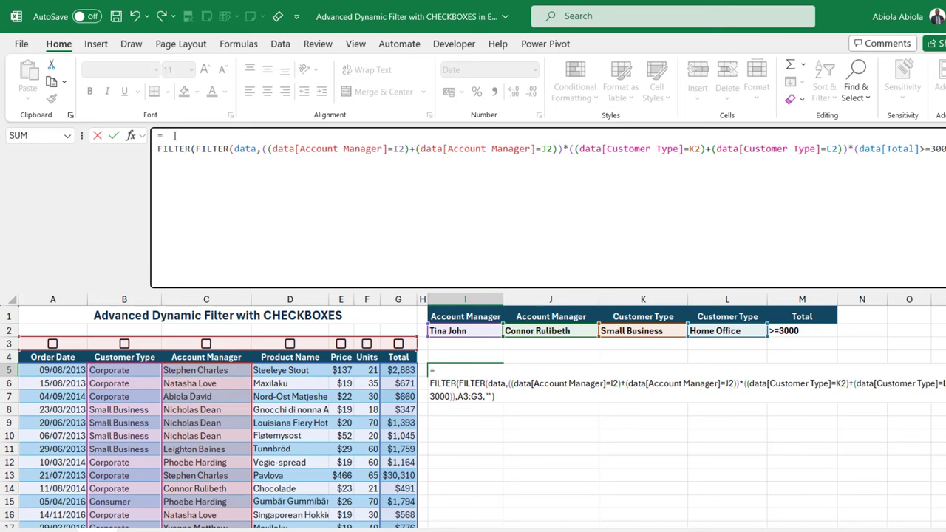
left_click(417, 148)
key("alt")
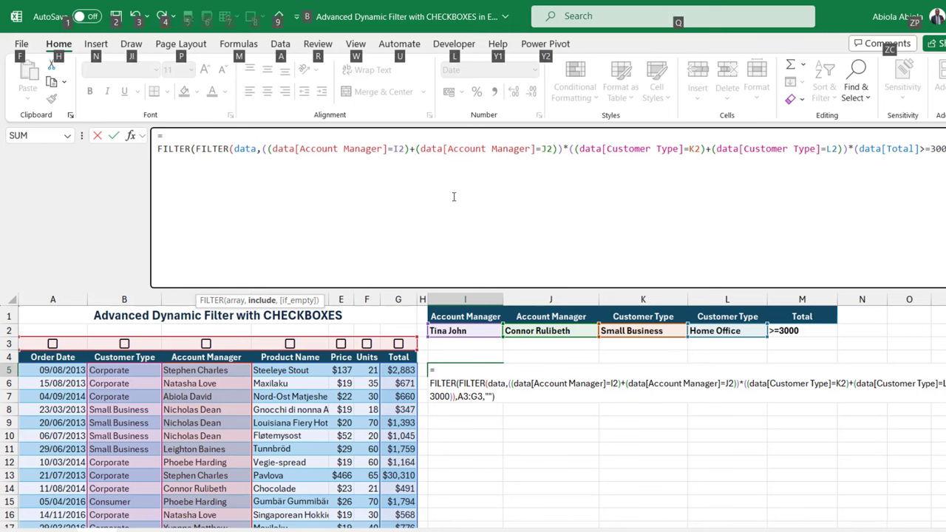
key("alt+Return")
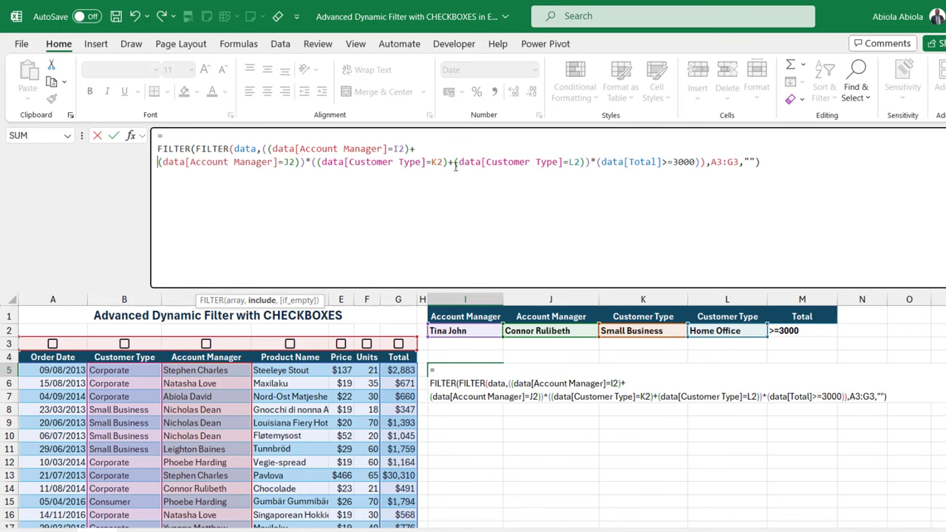
key("alt+Return")
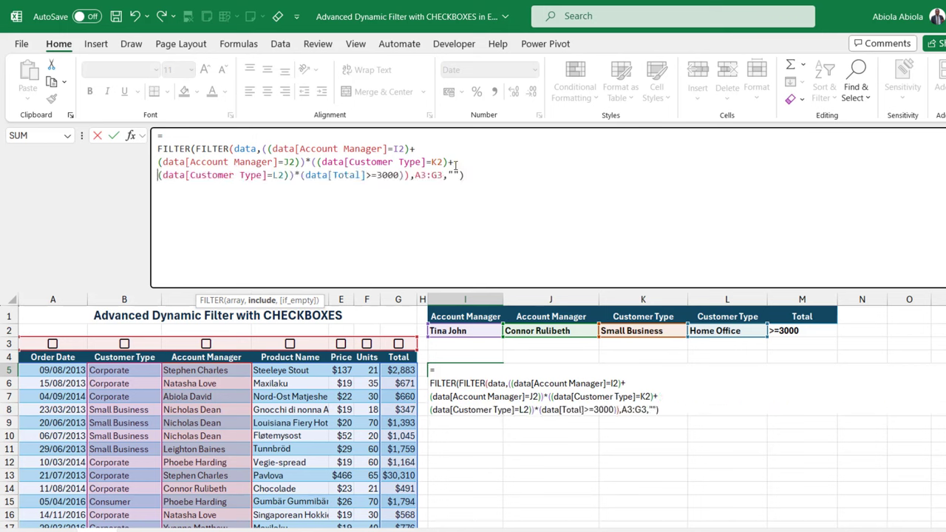
- Begin a LET function before the nested FILTER in I5, assigning the FILTER expression to the name filteredresult
left_click(181, 131)
type("let")
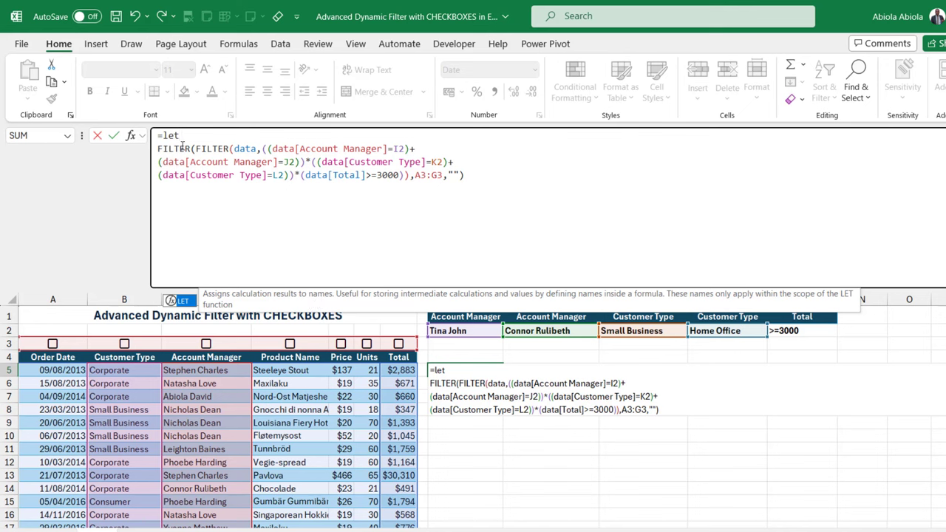
type("(")
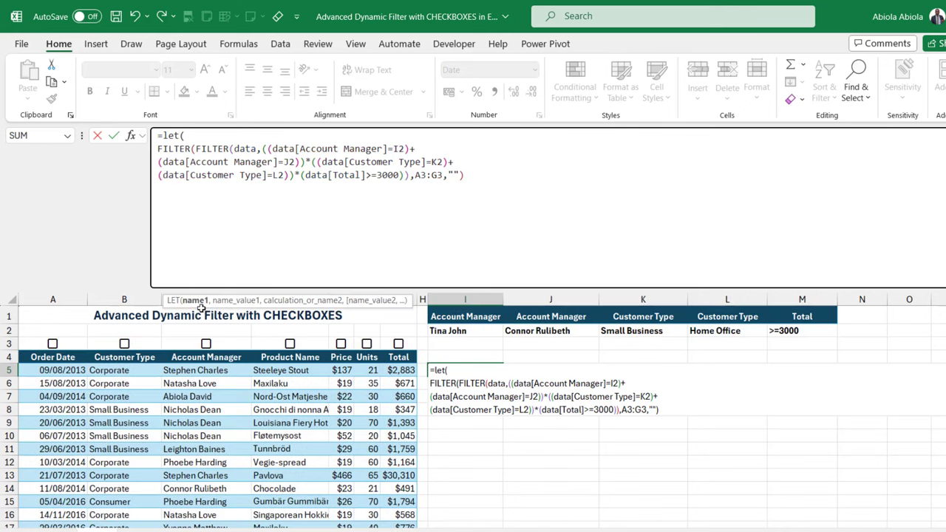
type("filteredresult")
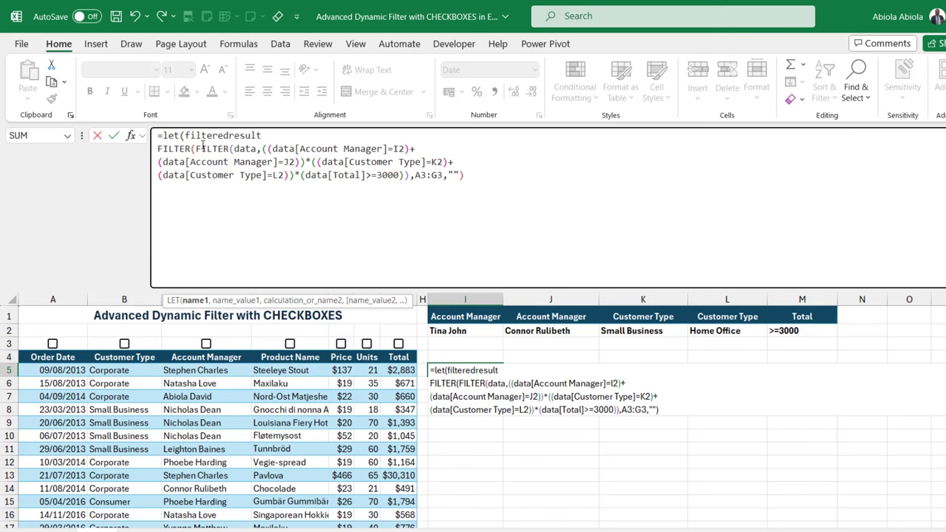
type(",")
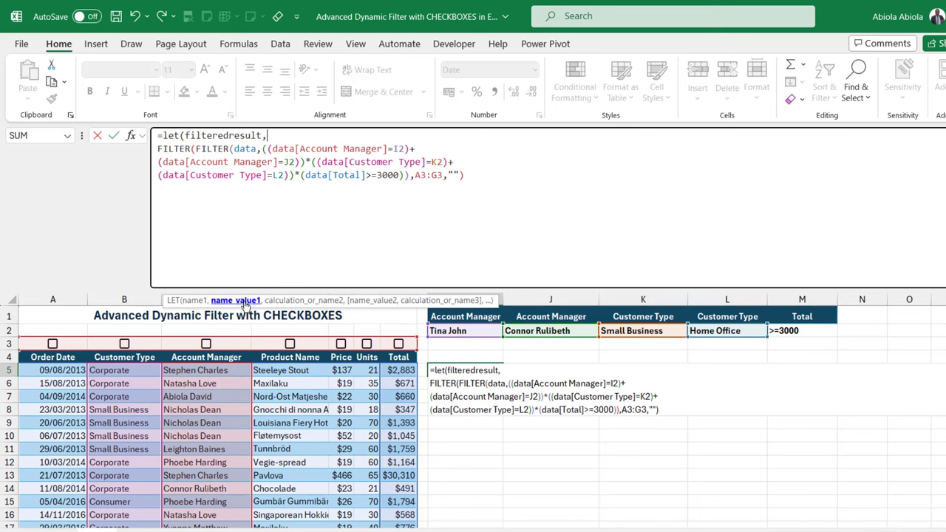
left_click_drag(486, 178, 133, 137)
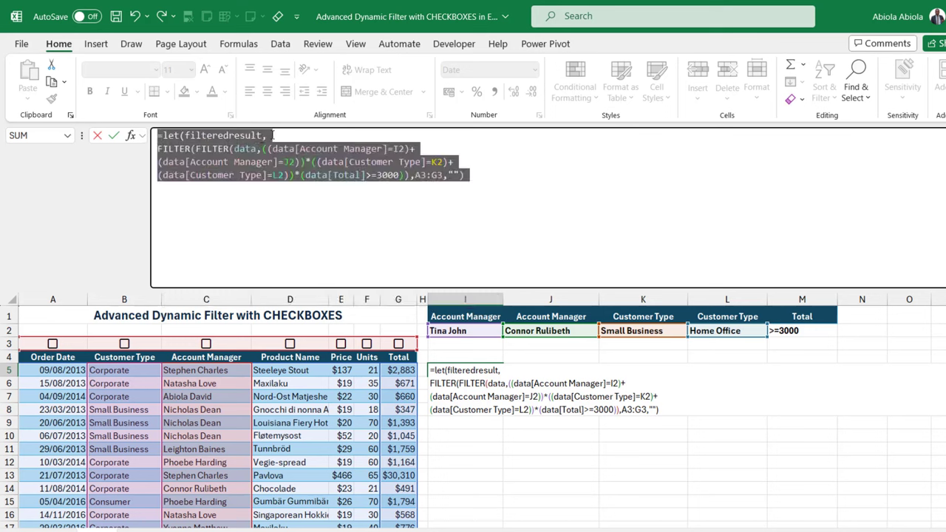
left_click(272, 136)
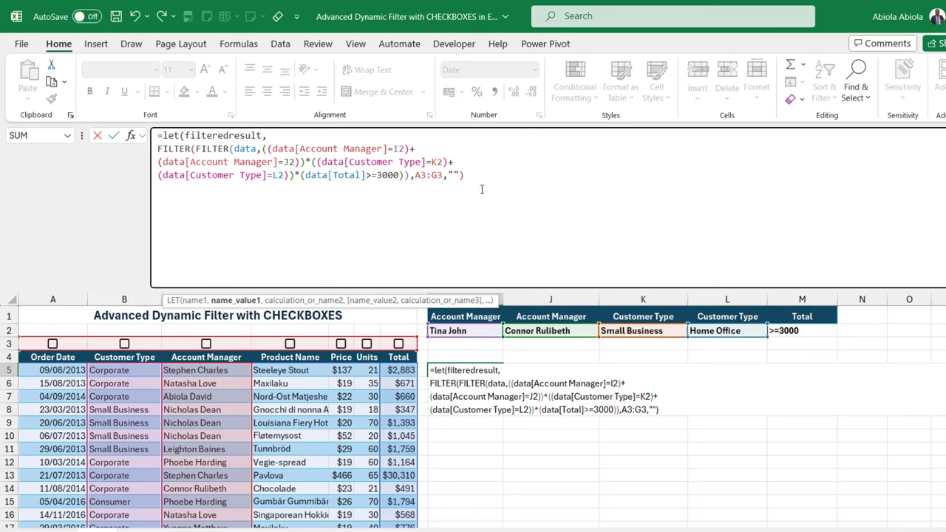
- Close the LET function in I5 with filteredresult as its calculation, commit it and test it with the Account Manager checkbox in C3
type(",")
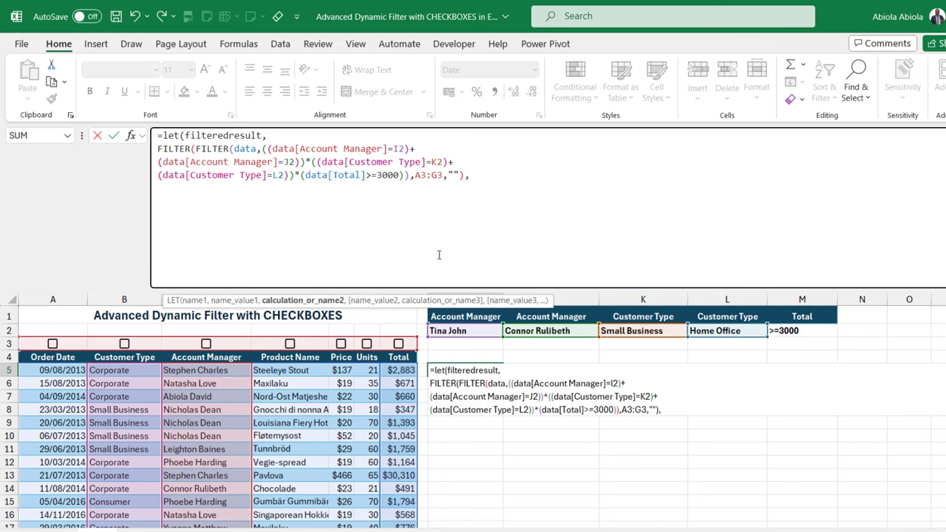
type("fil")
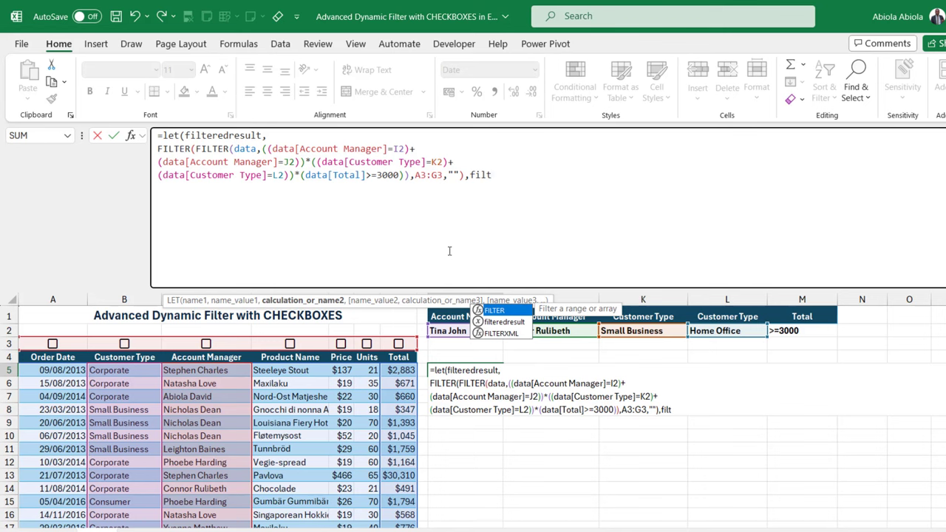
type("t")
key("Down")
key("Tab")
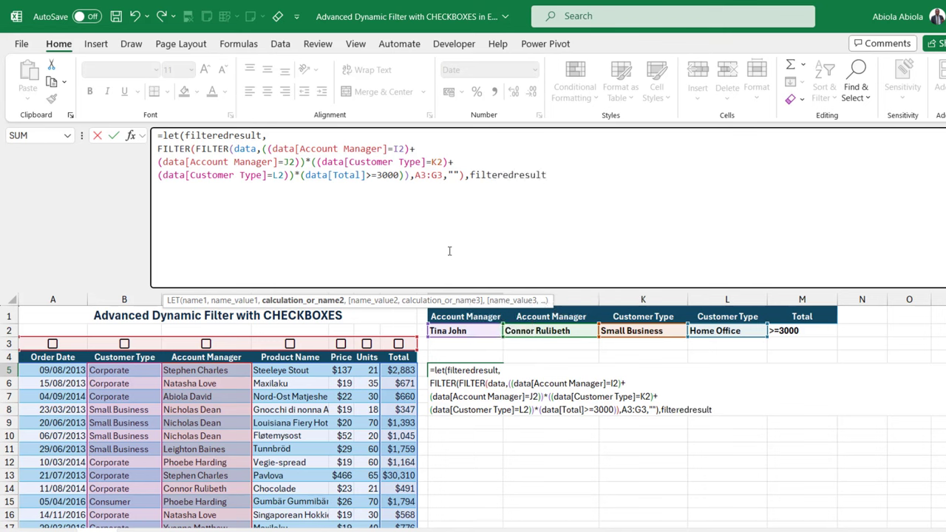
type(")")
key("ctrl+Return")
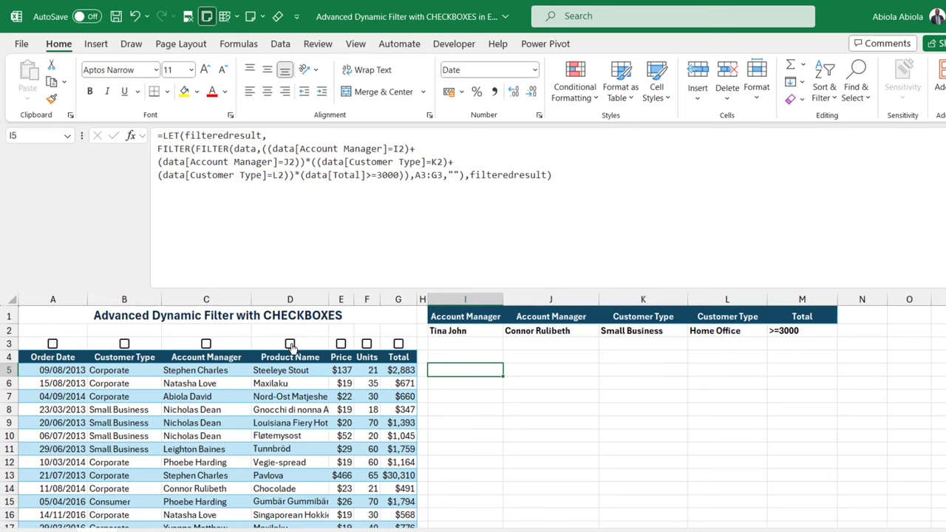
left_click(206, 344)
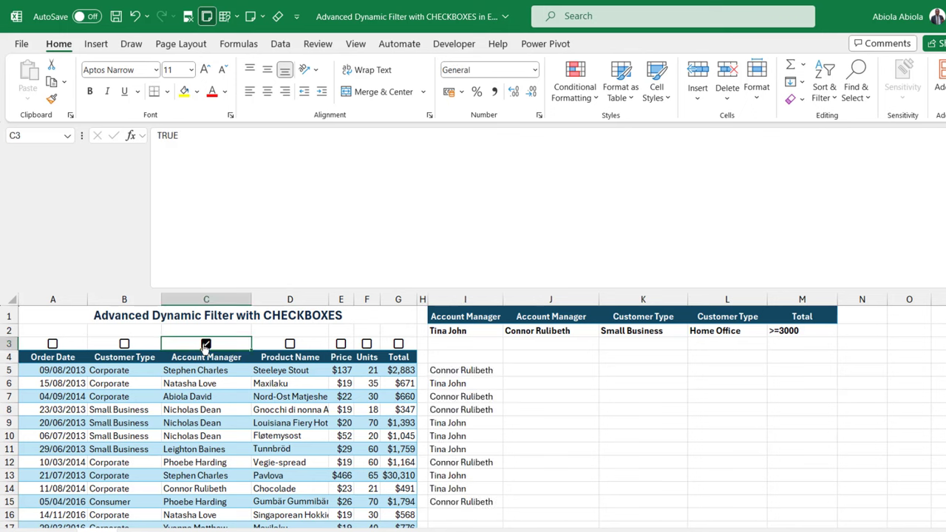
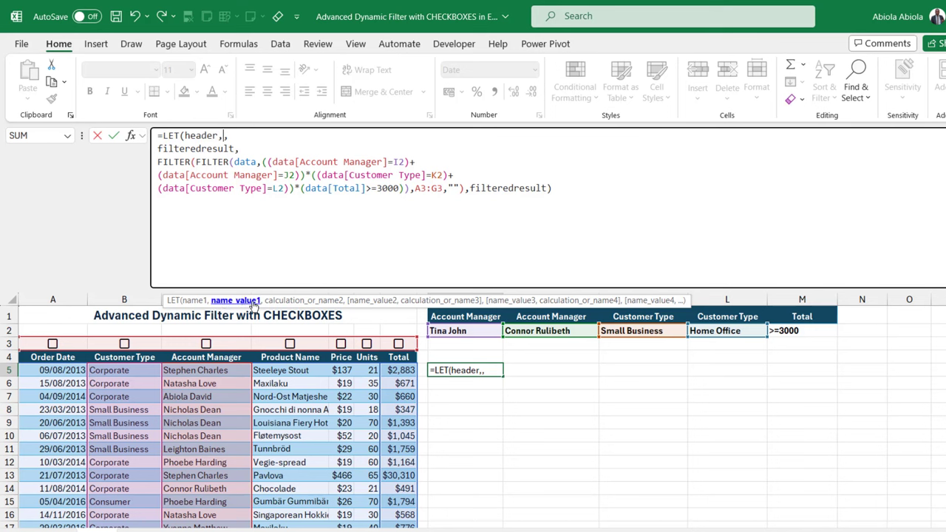
- Define the LET name header as FILTER(data[#Headers],A3:G3), ahead of filteredresult in the I5 formula
type("filt")
key("Tab")
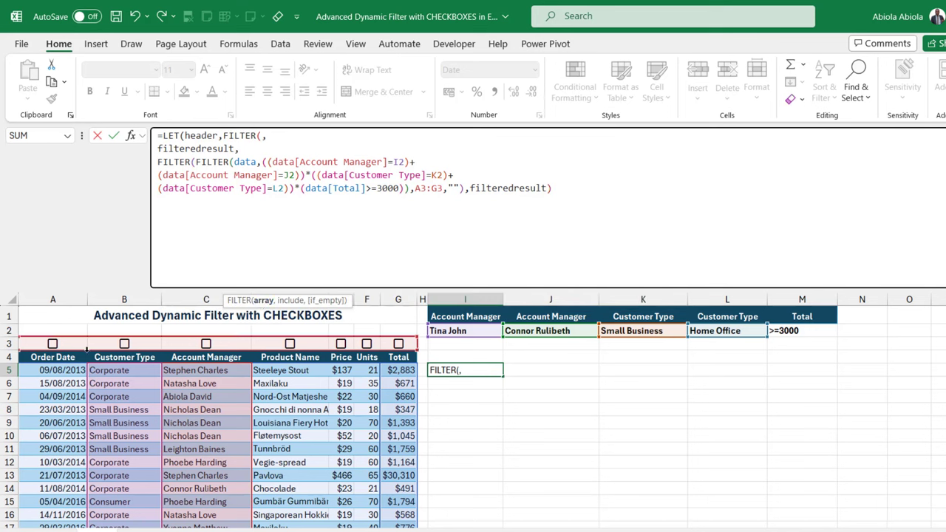
left_click(24, 358)
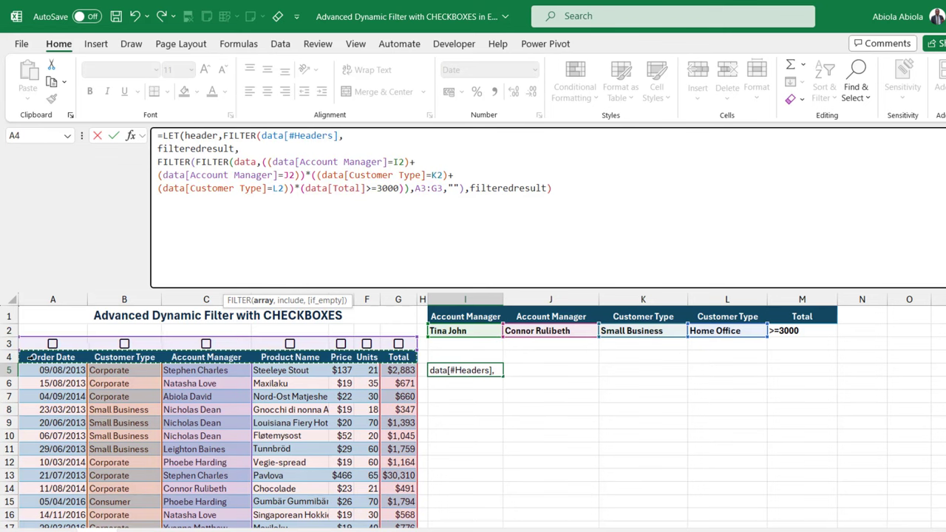
type(",")
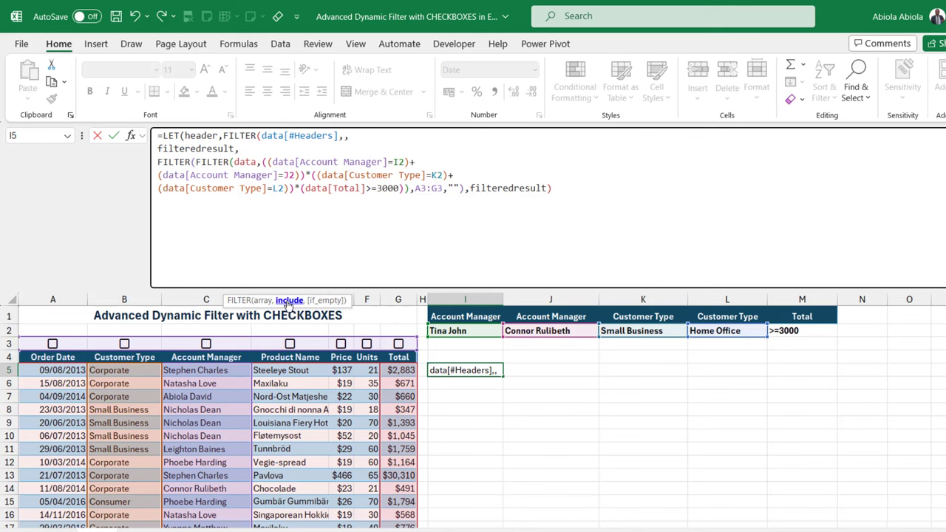
left_click_drag(25, 343, 391, 343)
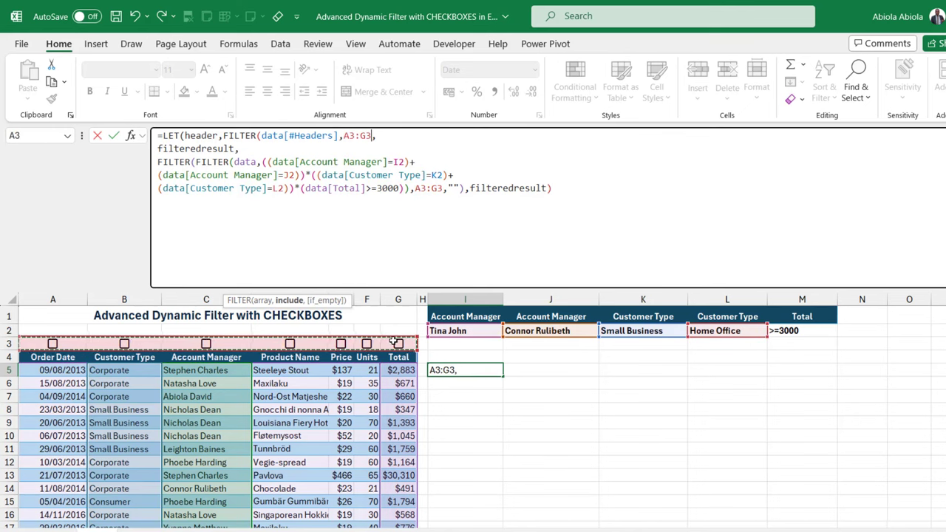
key("BackSpace")
type("),")
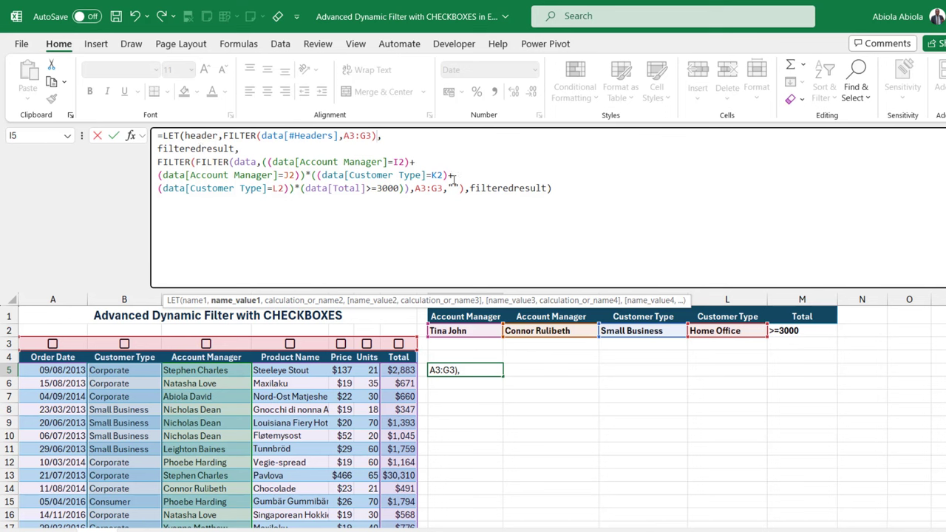
- Replace the final filteredresult calculation in the LET formula with header and commit it
double_click(501, 188)
type("header")
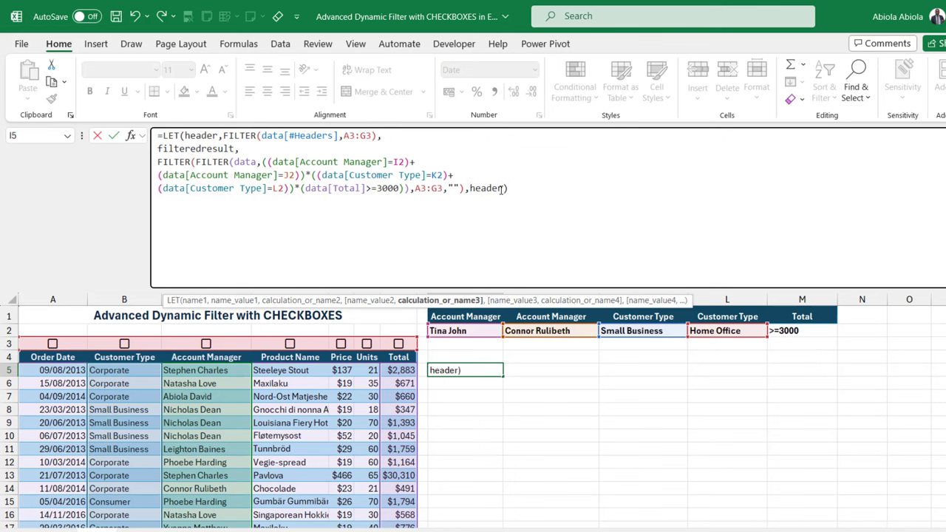
key("ctrl+Return")
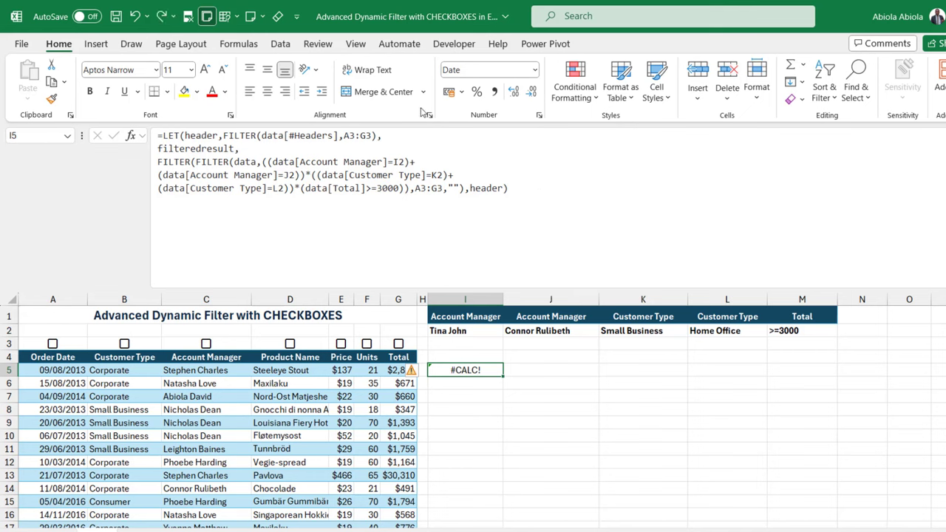
- Add "" as the if_empty argument of the header FILTER in the I5 formula and commit it
left_click(370, 136)
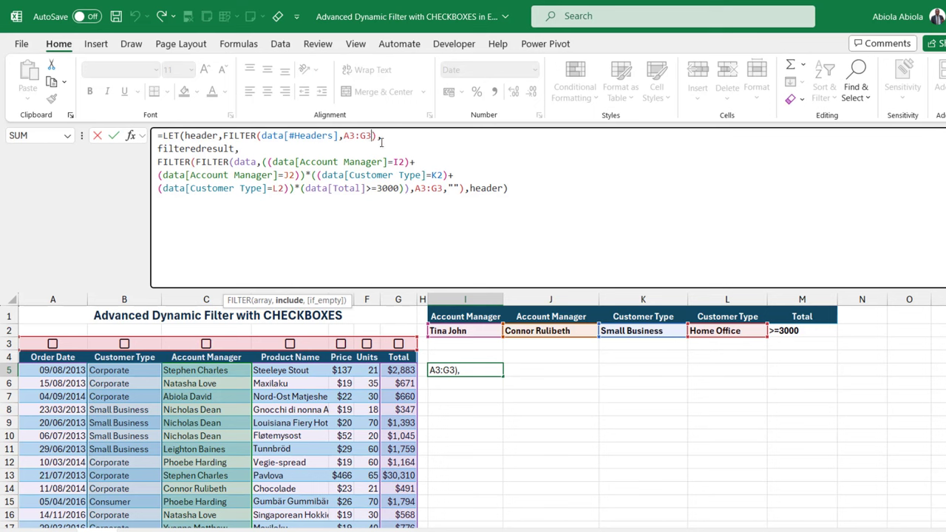
type(",")
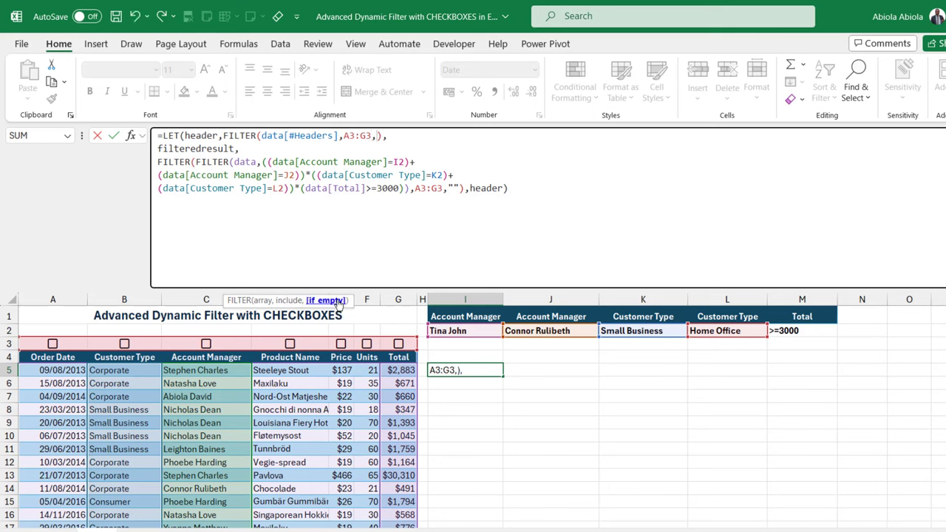
type("\"\"")
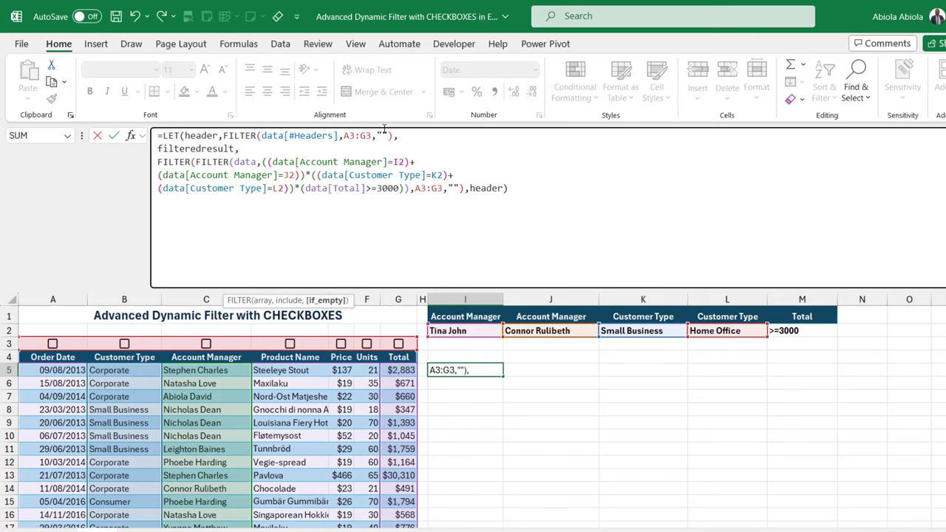
key("ctrl+Return")
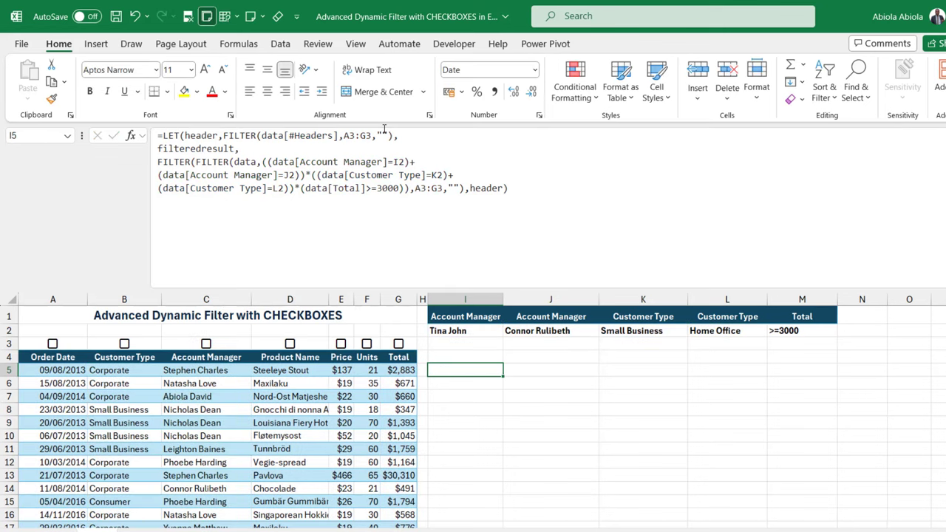
- Put the header definition on its own line in the I5 formula, and replace the final header calculation and closing parenthesis with a new line
double_click(476, 370)
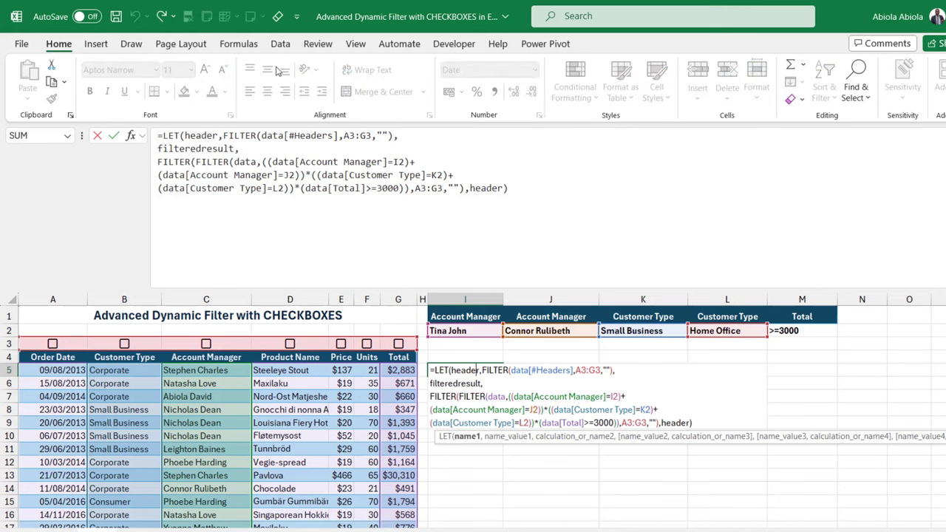
left_click(185, 136)
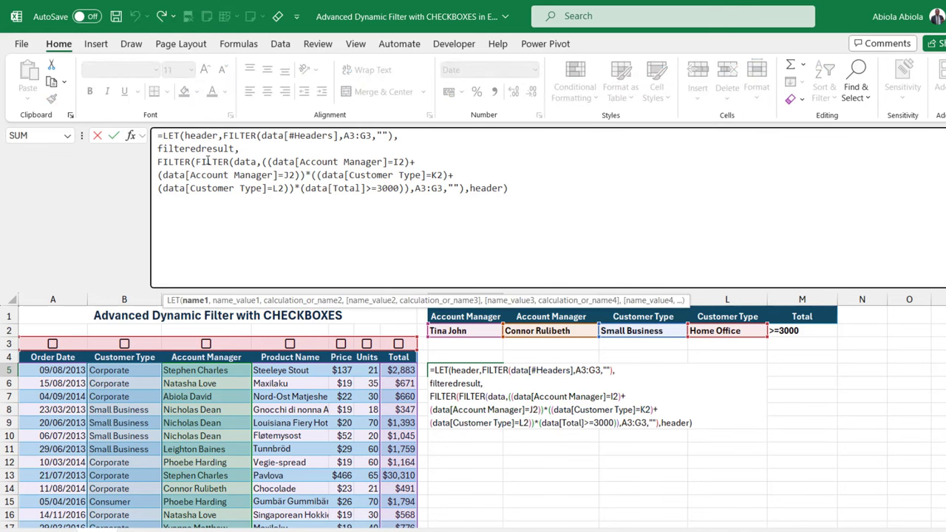
key("alt+Return")
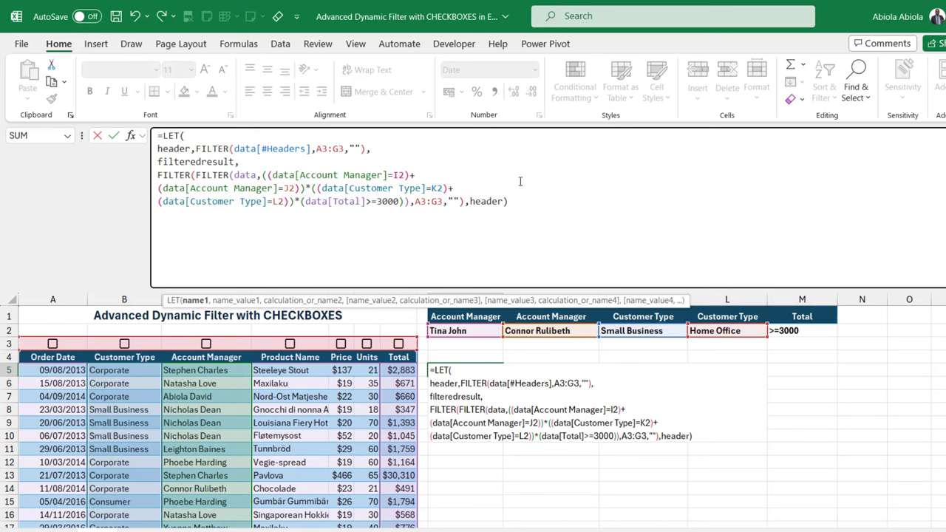
double_click(488, 201)
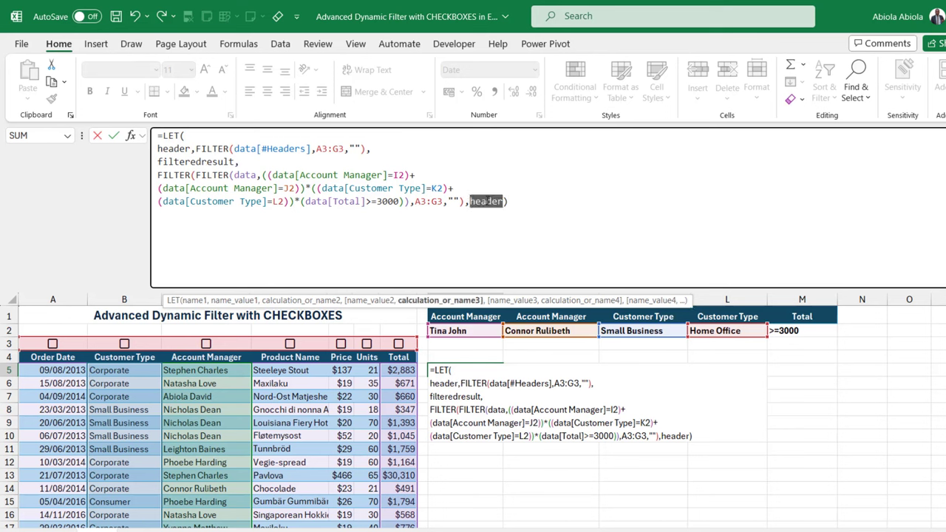
key("BackSpace")
key("Delete")
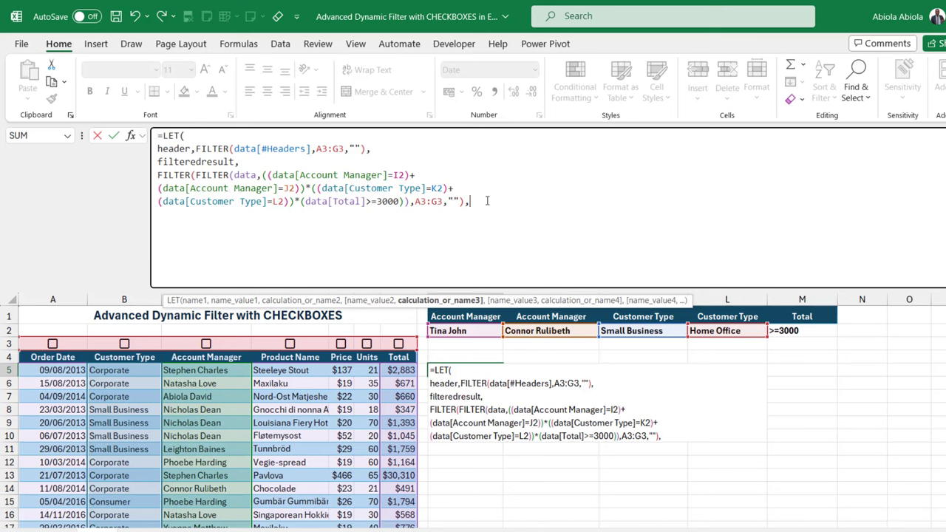
key("alt+Return")
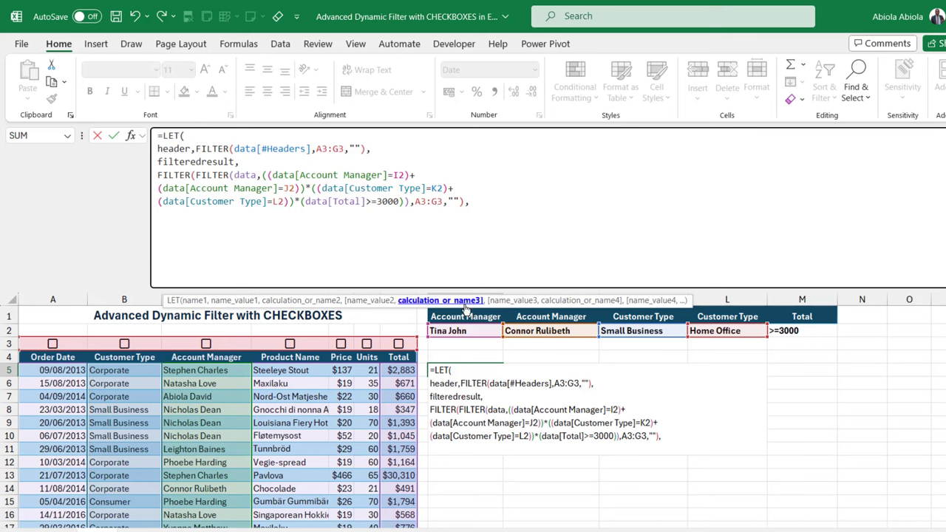
- Define the LET name calc as VSTACK(header,filteredresult) on the last line of the I5 formula
type("calc,")
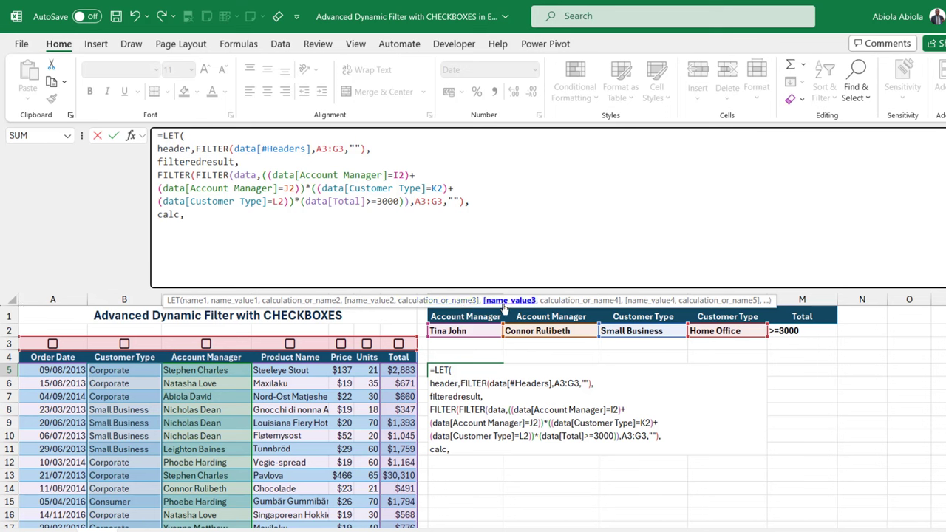
type("vs")
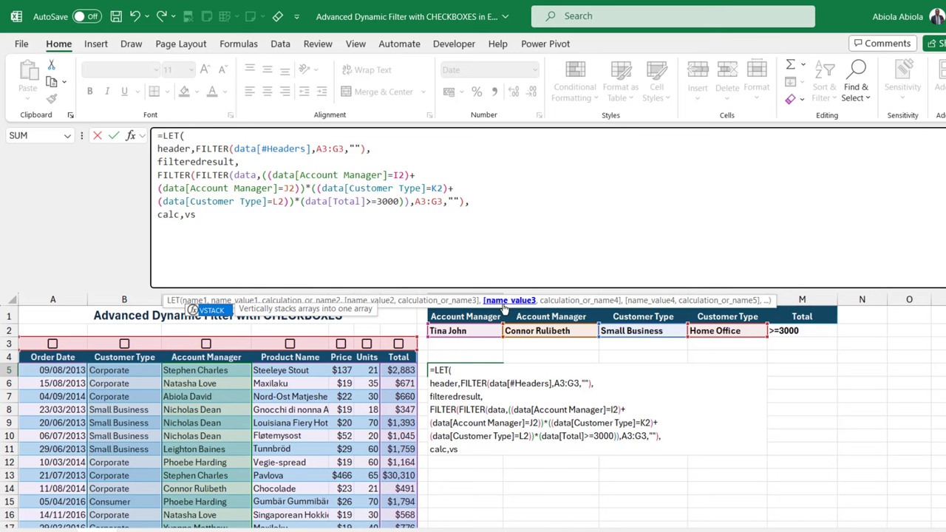
key("Tab")
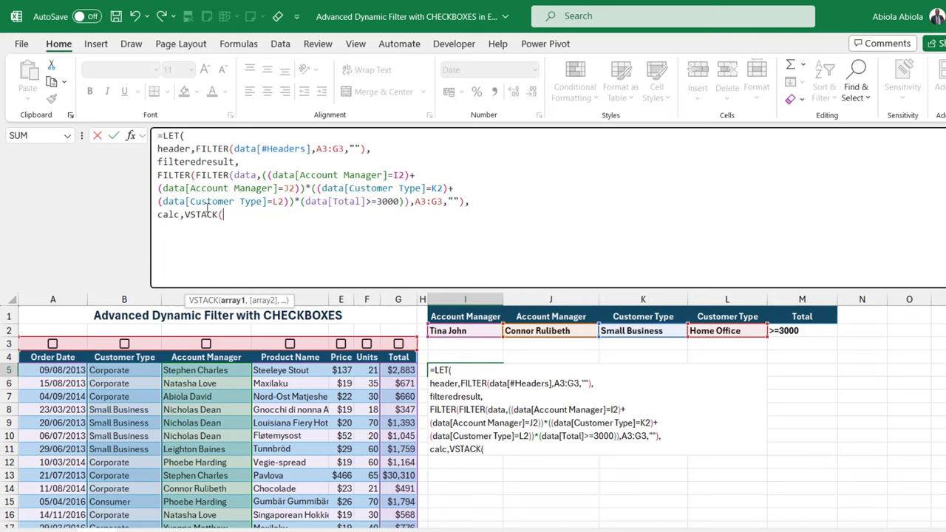
type("hea")
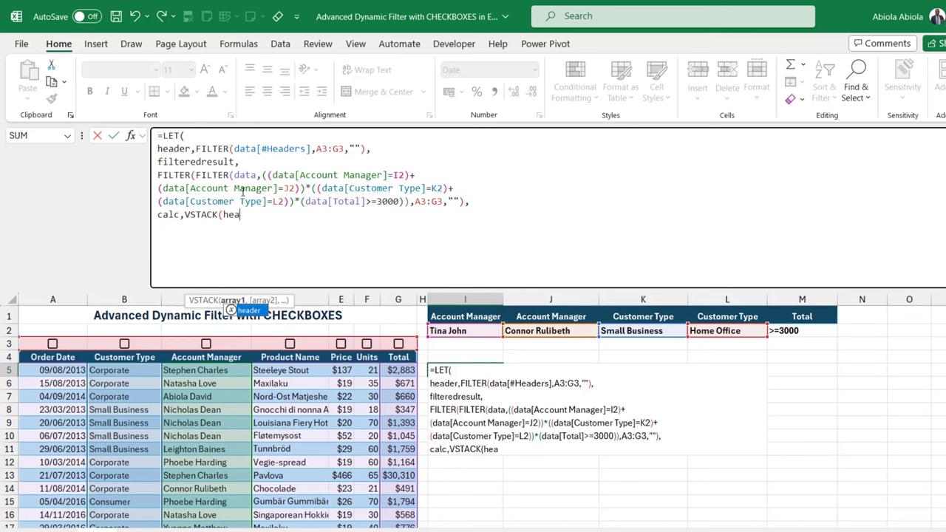
key("Tab")
type(",")
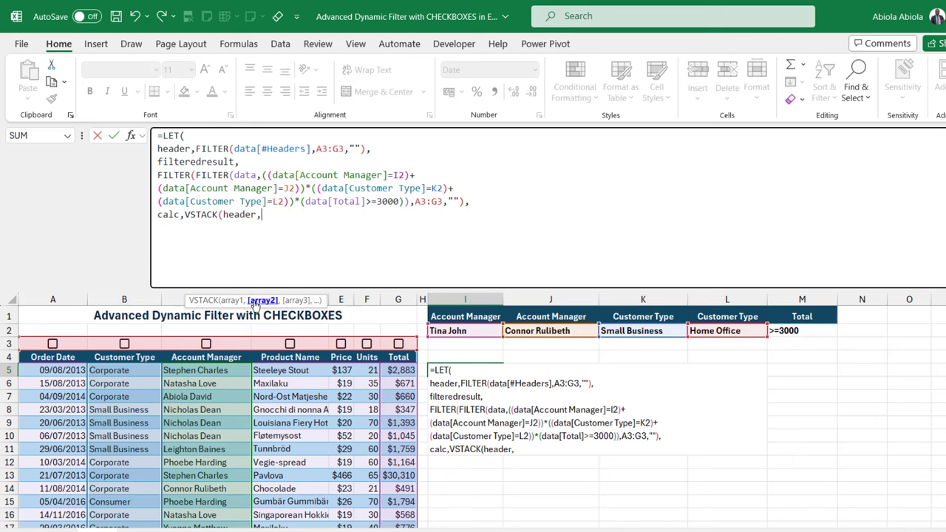
type("filt")
key("Down")
key("Tab")
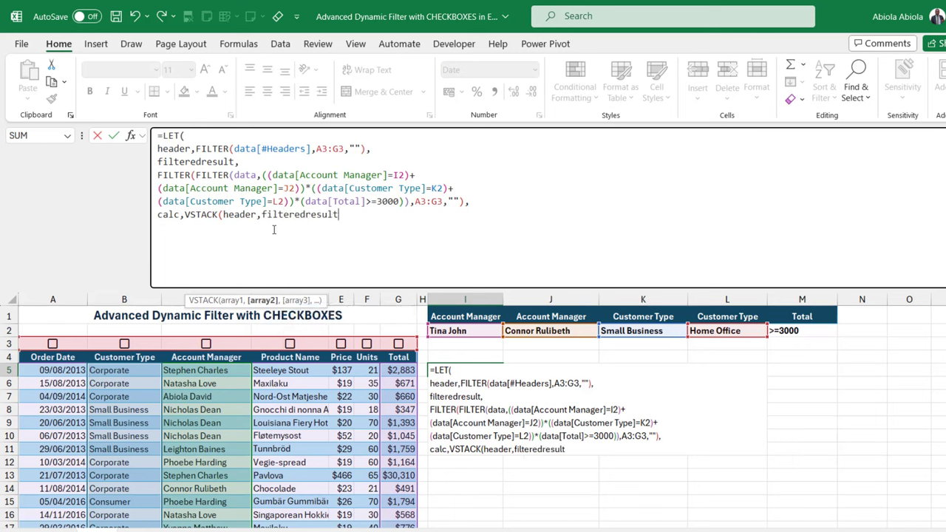
type(")")
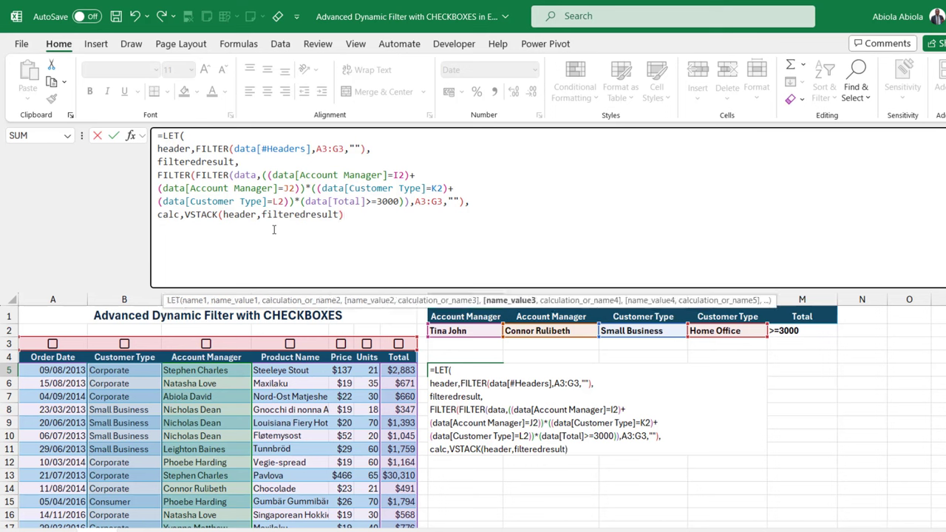
- Close the LET function in I5 with calc as its final calculation and commit the formula
type(",")
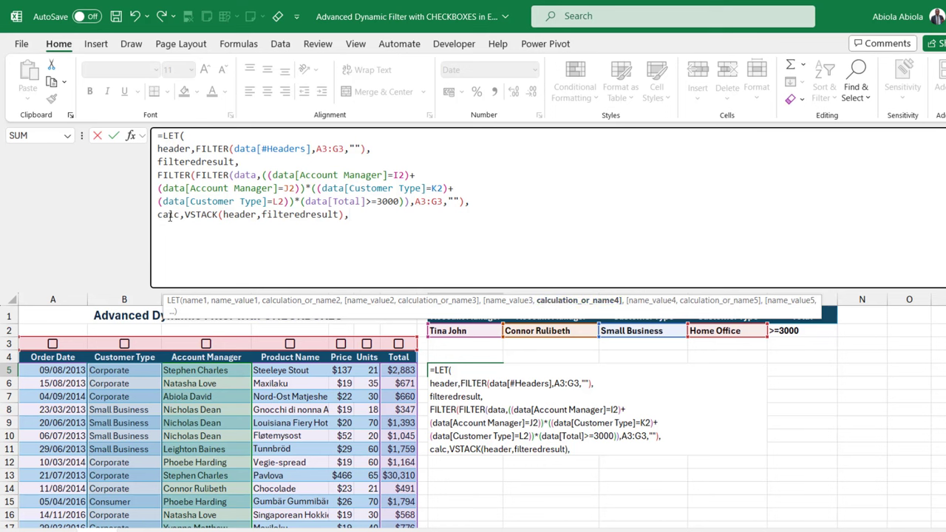
type("calc)")
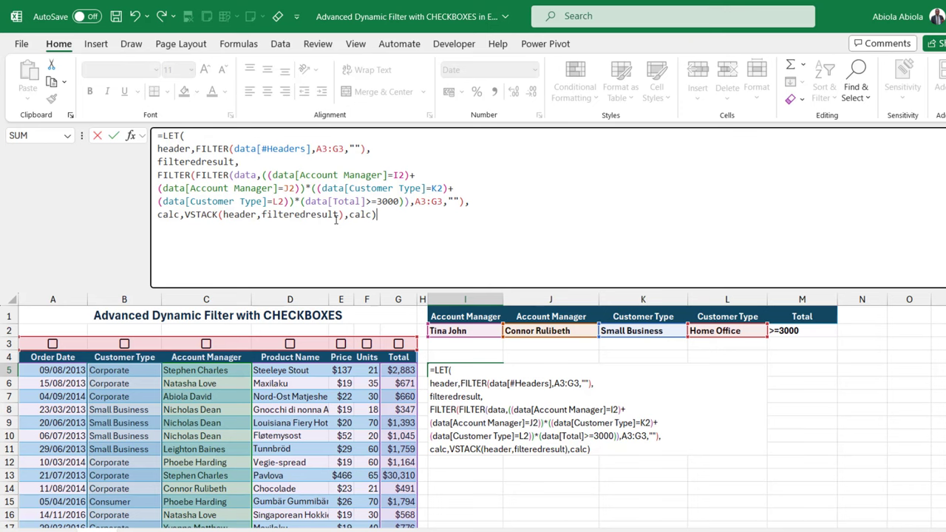
key("ctrl+Return")
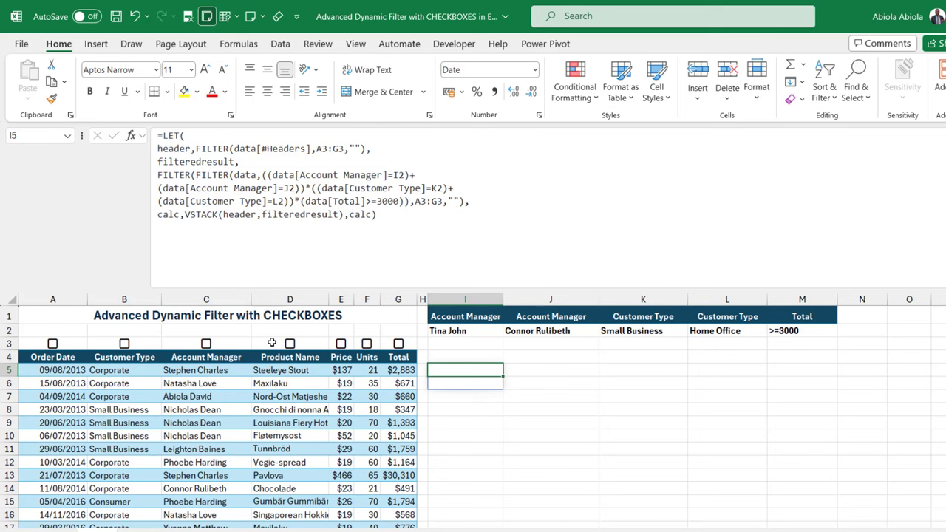
- Tick the Account Manager checkbox in C3 and check the header and rows spilled from I5
left_click(206, 344)
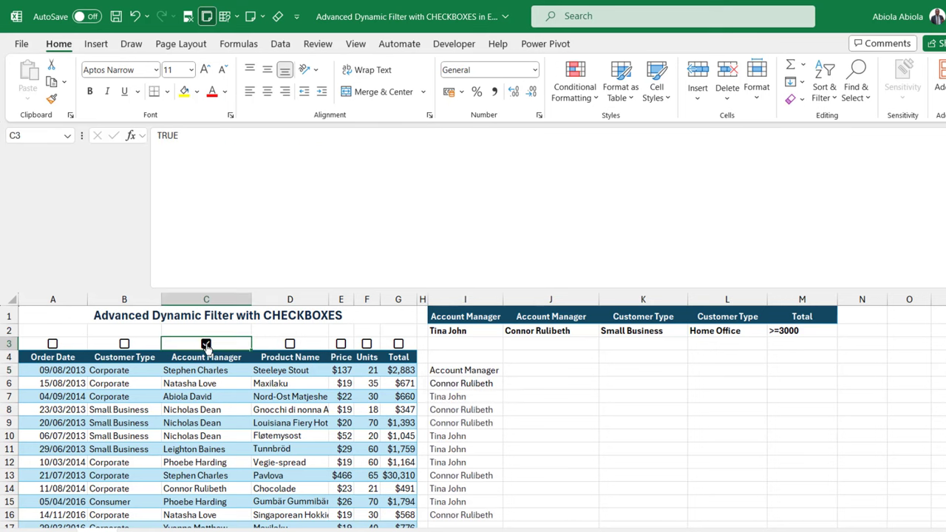
left_click(472, 384)
left_click_drag(473, 384, 481, 510)
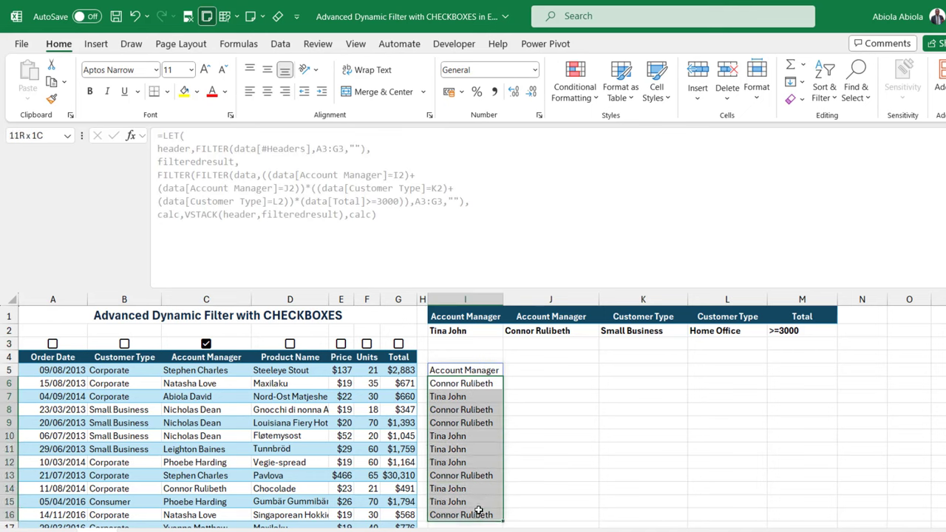
left_click(474, 369)
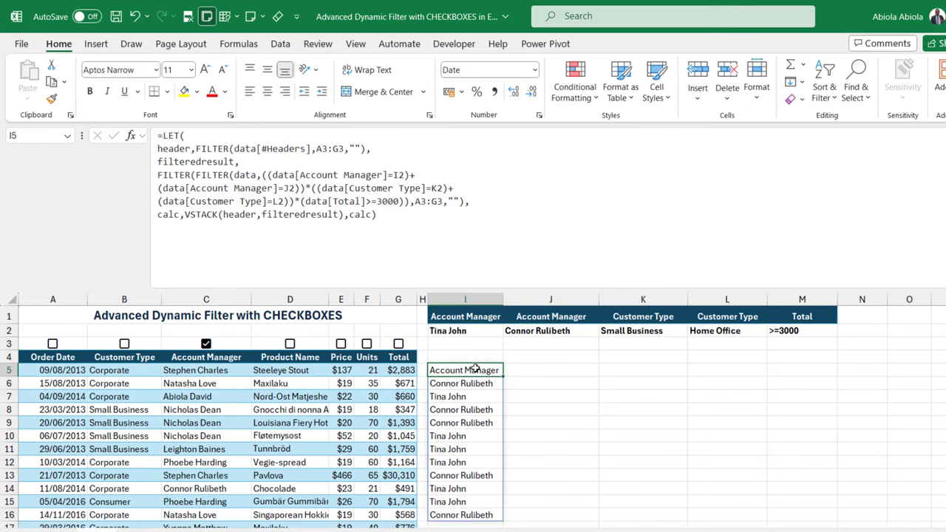
- Tick the Total checkbox in G3 to add that column to the filtered result
key("Left")
key("Left")
key("Up")
key("Up")
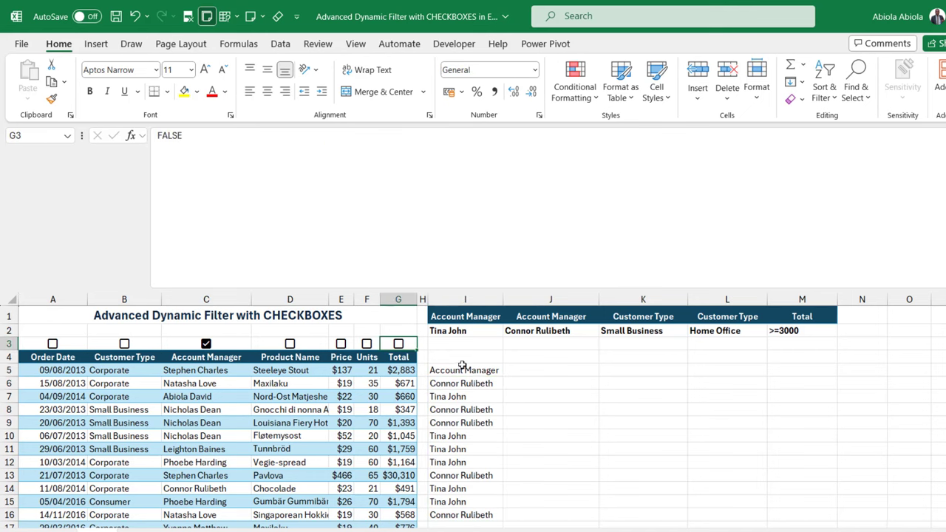
left_click(398, 345)
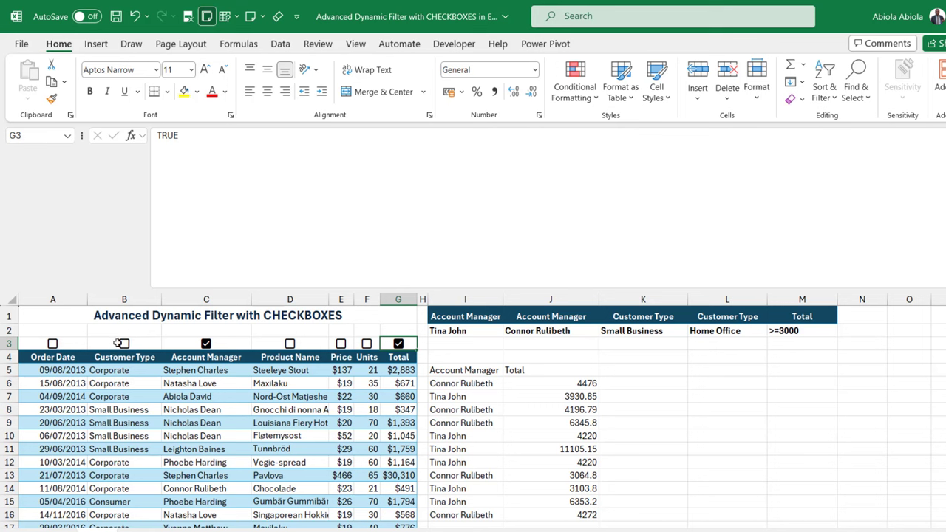
- Tick the Customer Type checkbox in B3 and check each spilled column in I5:K16
left_click(126, 346)
left_click_drag(453, 376, 461, 513)
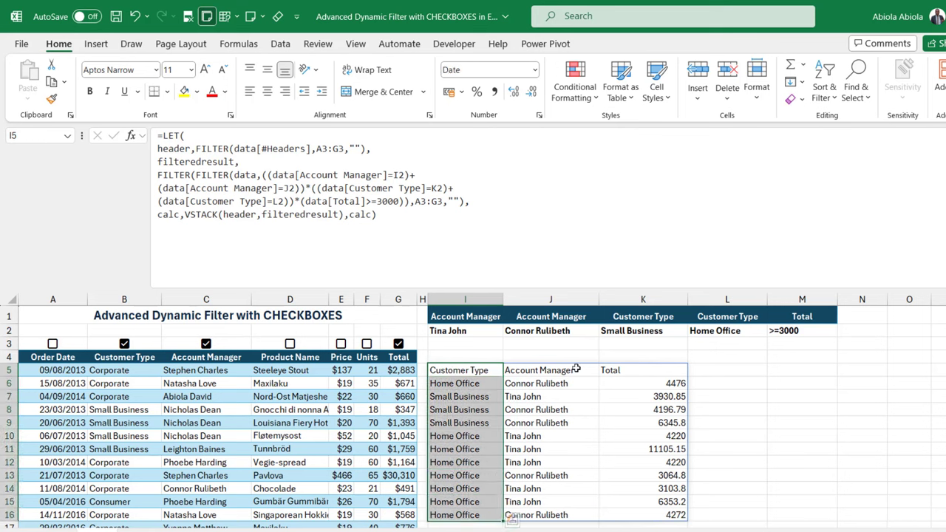
left_click_drag(562, 371, 562, 518)
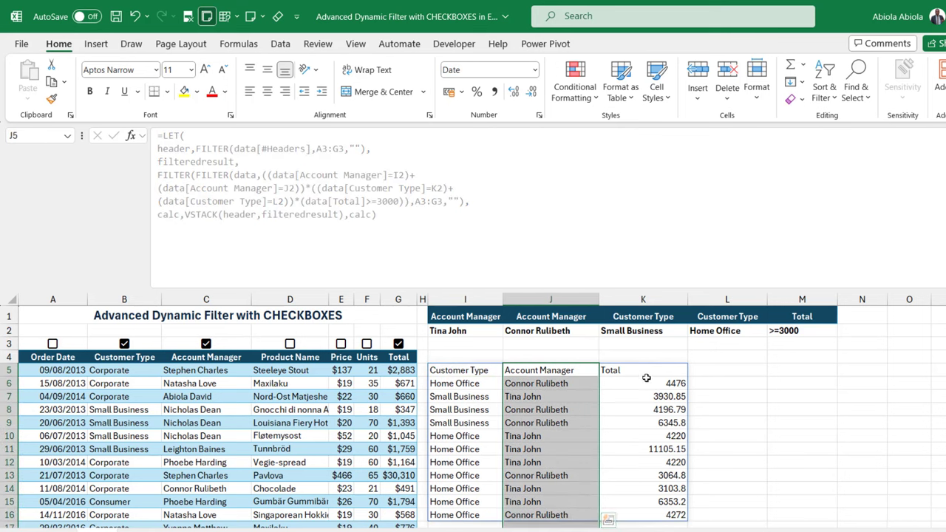
left_click_drag(617, 371, 648, 510)
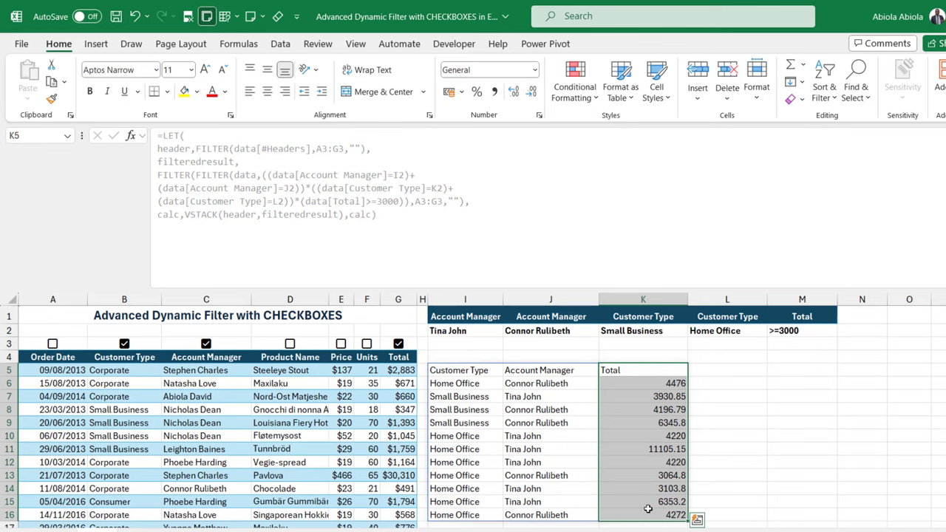
- Tick the Product Name and Units checkboxes, and untick Product Name and Account Manager to test the dynamic columns
left_click(291, 345)
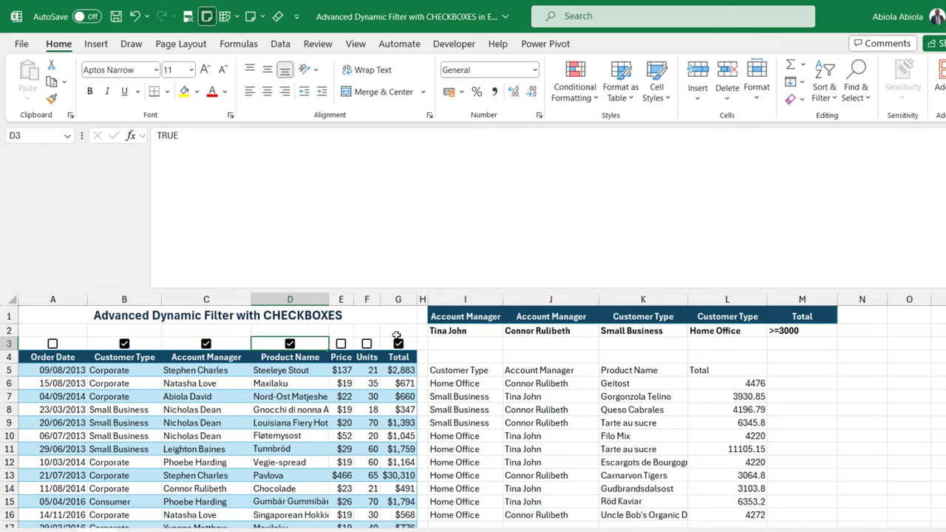
left_click(367, 344)
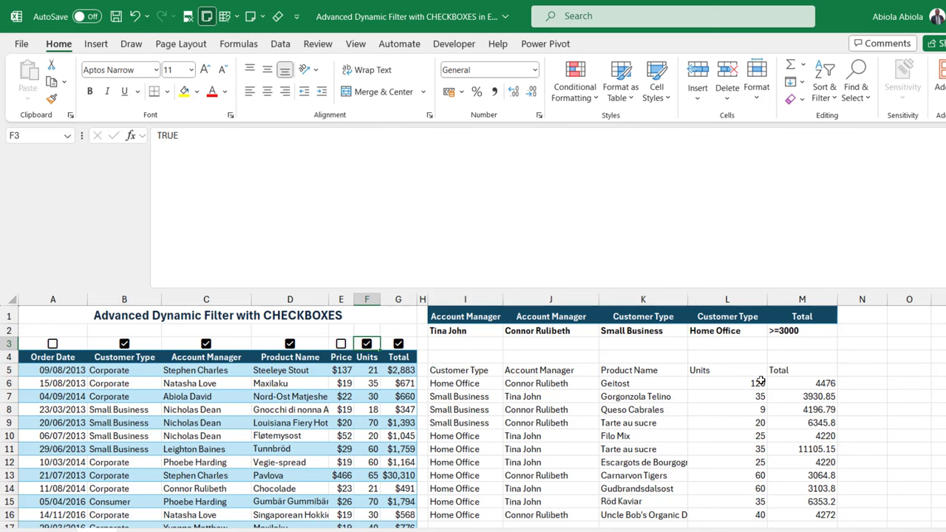
left_click(290, 345)
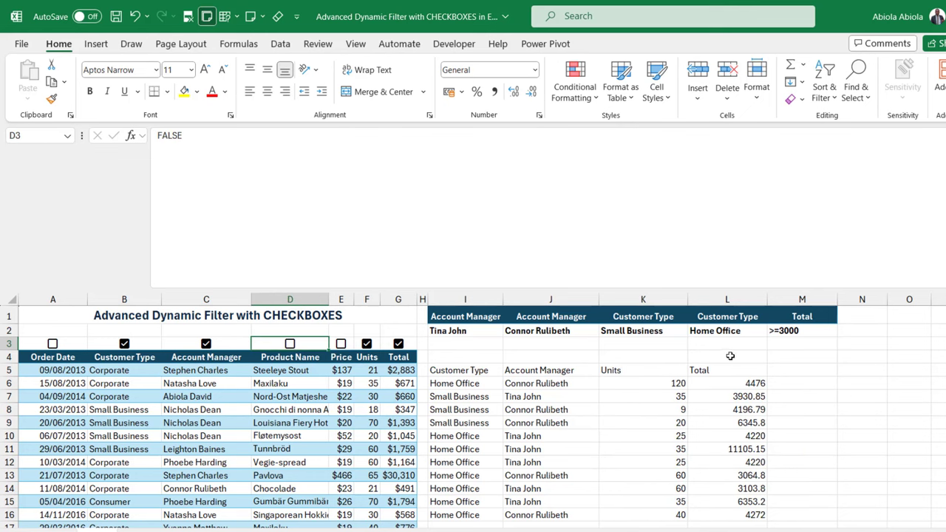
left_click(205, 345)
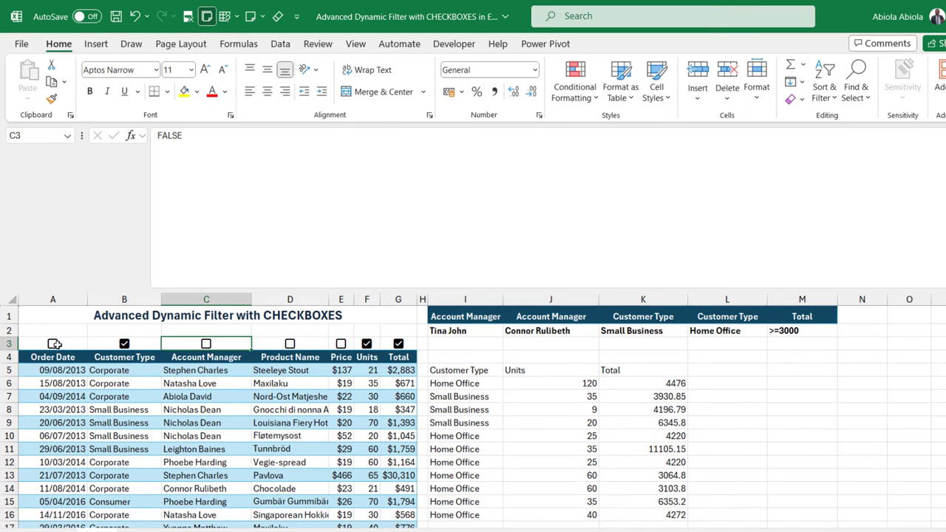
- Tick the Order Date checkbox in A3 and select I5 to review the resulting formula output
left_click(53, 346)
left_click(53, 344)
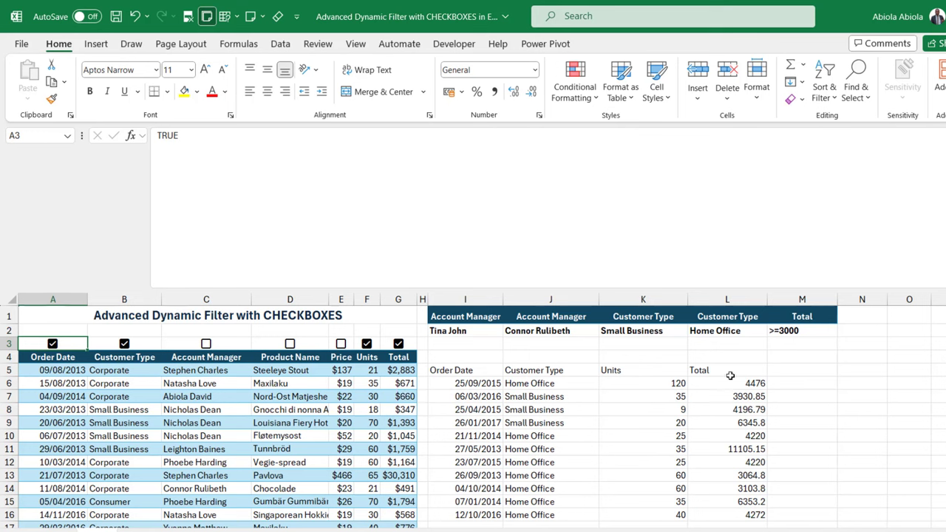
left_click(466, 371)
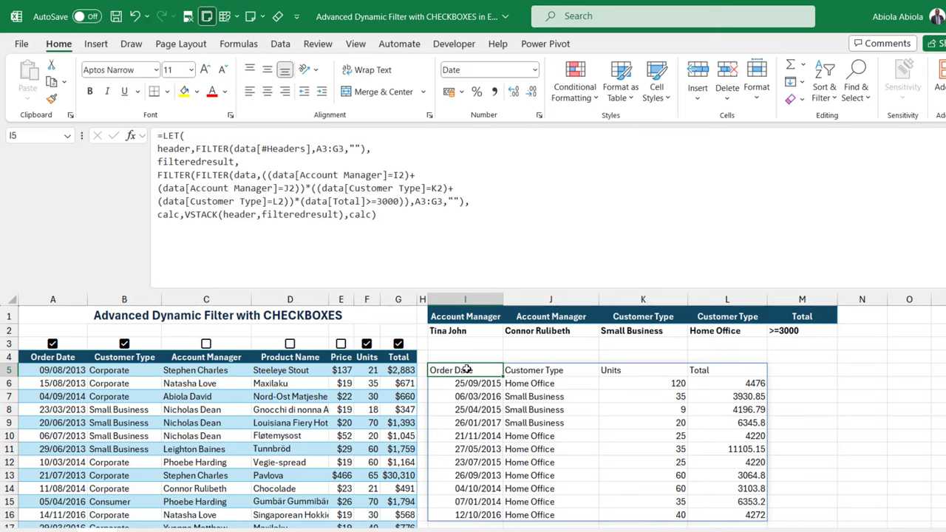